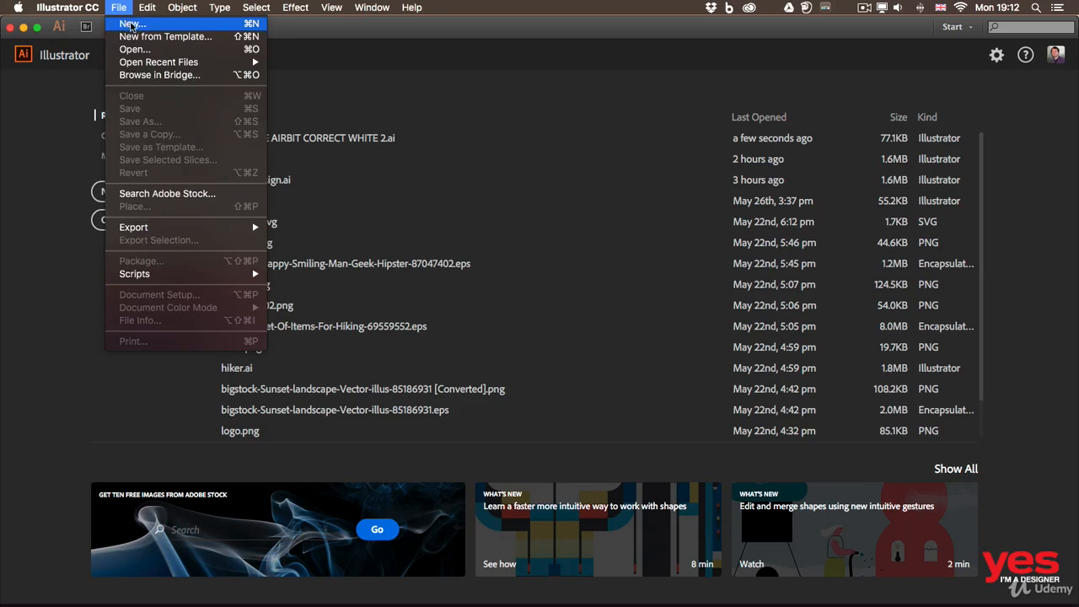
- Create a new document with the Print profile, A4 size and landscape orientation, and fit its artboard in the view
left_click(132, 25)
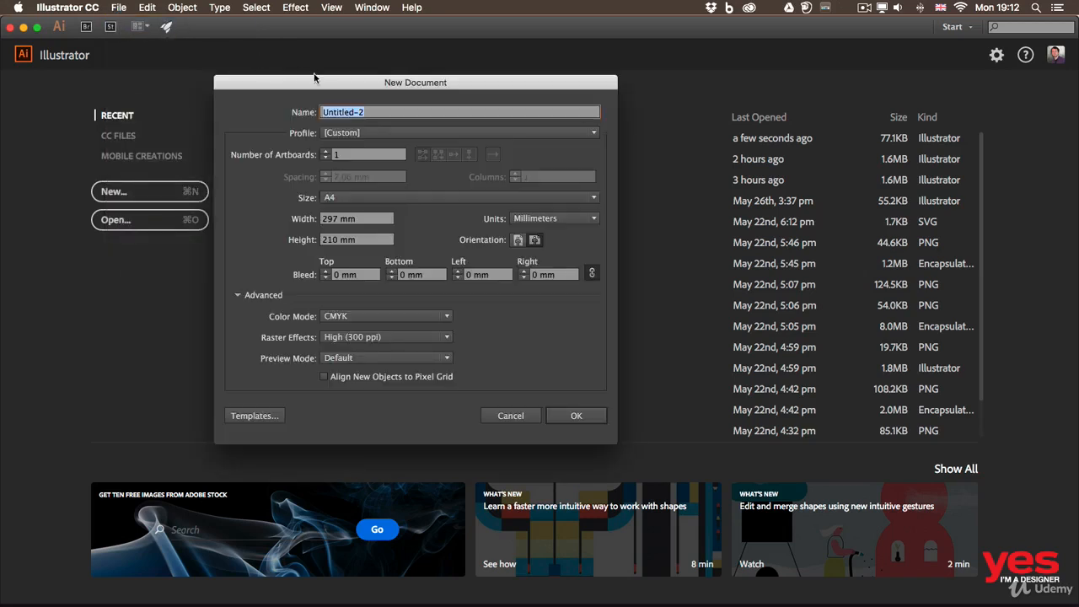
left_click_drag(329, 88, 370, 88)
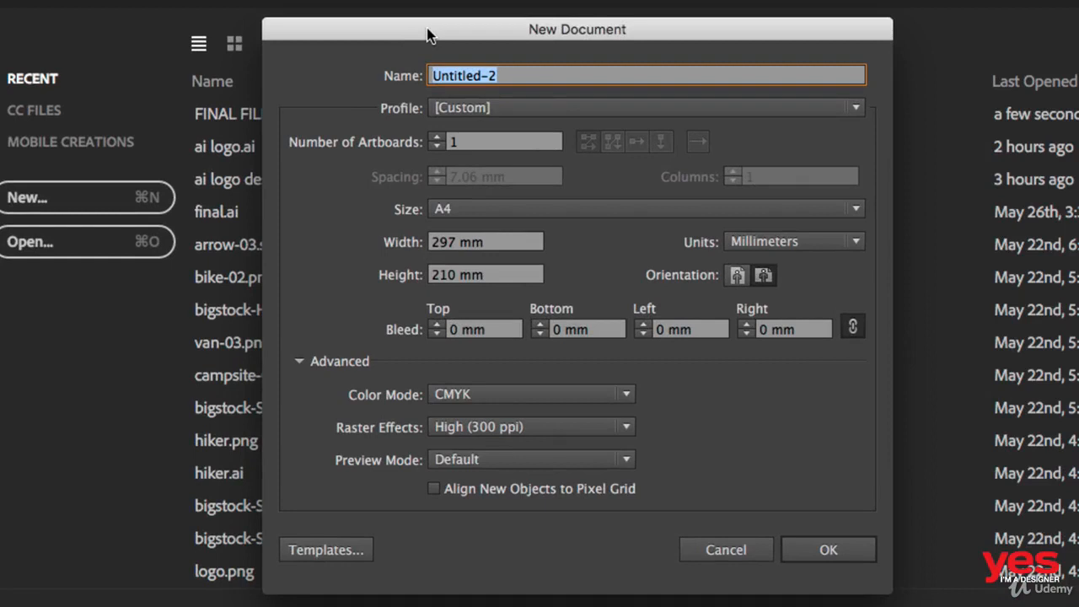
left_click(478, 110)
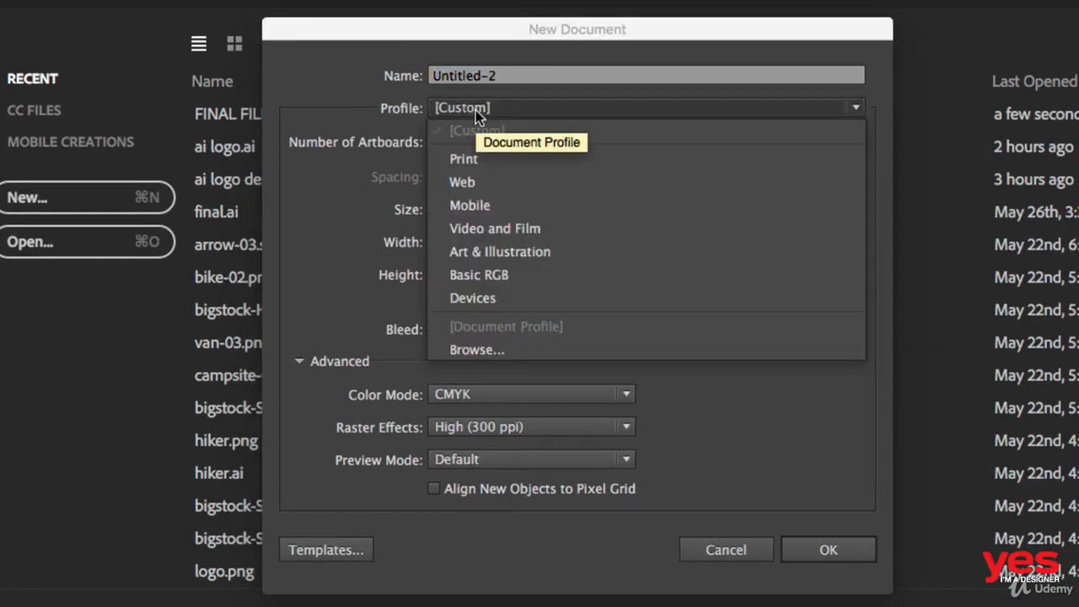
left_click(491, 160)
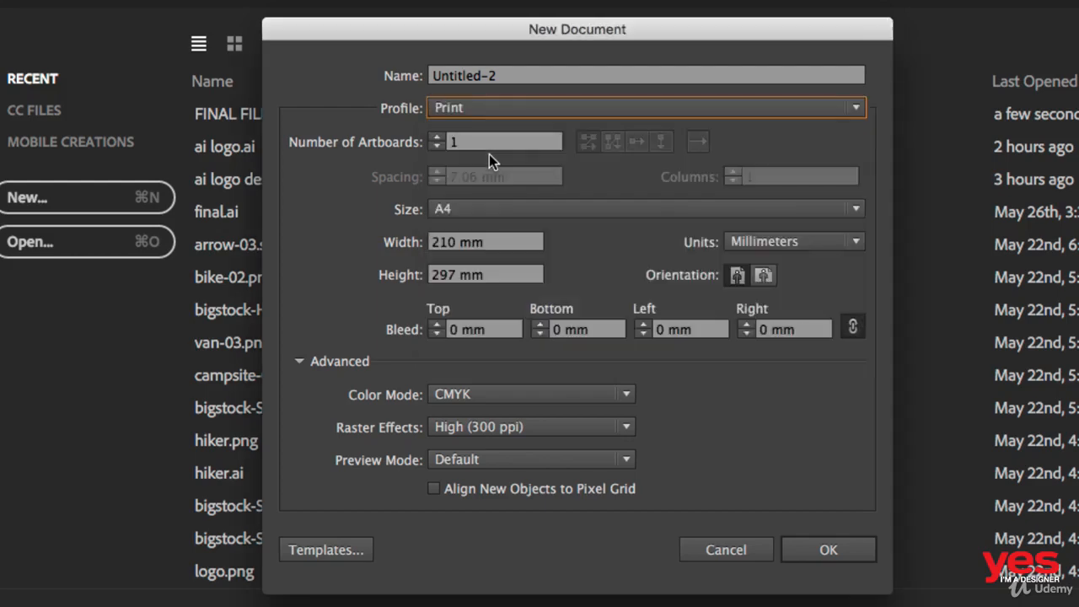
left_click(479, 210)
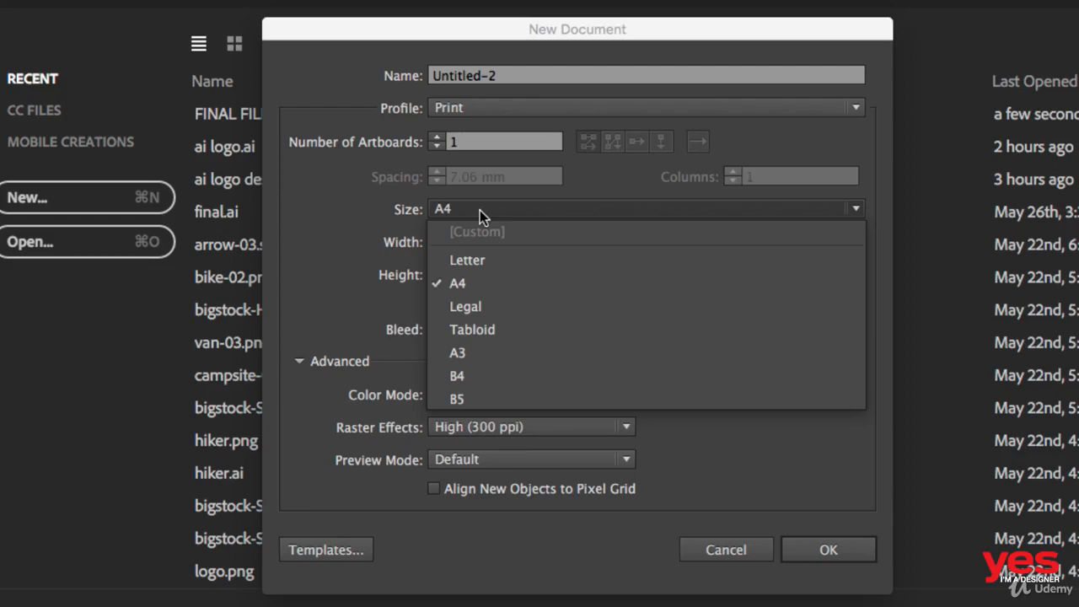
left_click(480, 210)
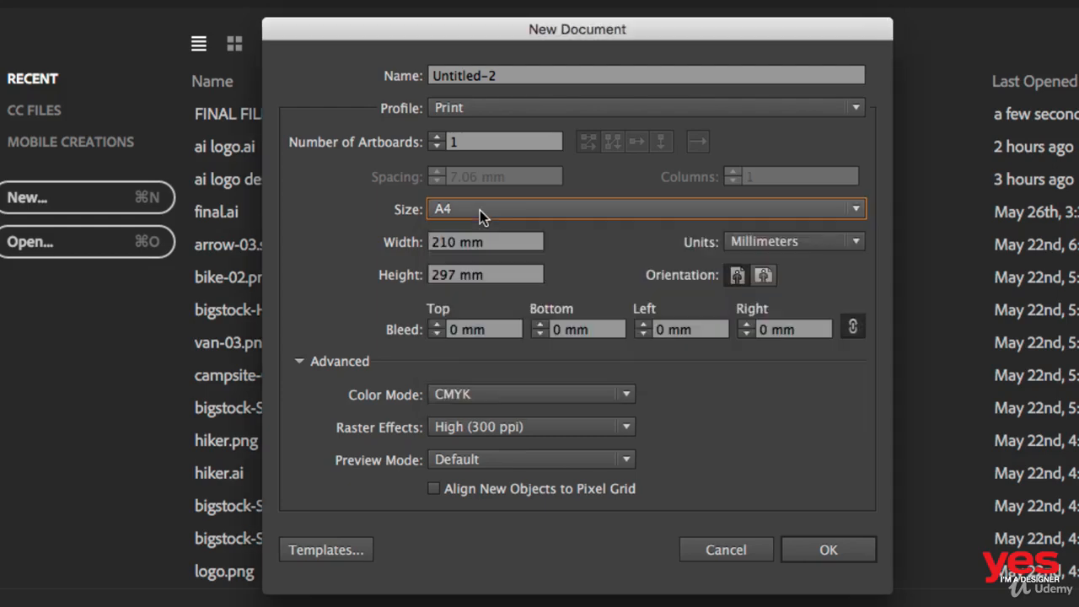
left_click(763, 277)
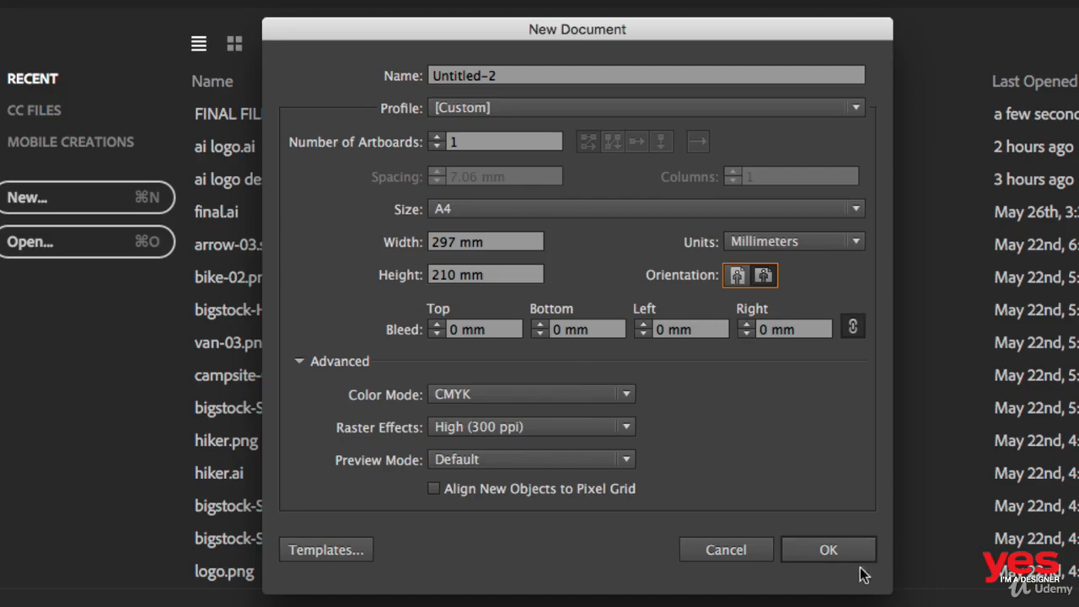
left_click(835, 554)
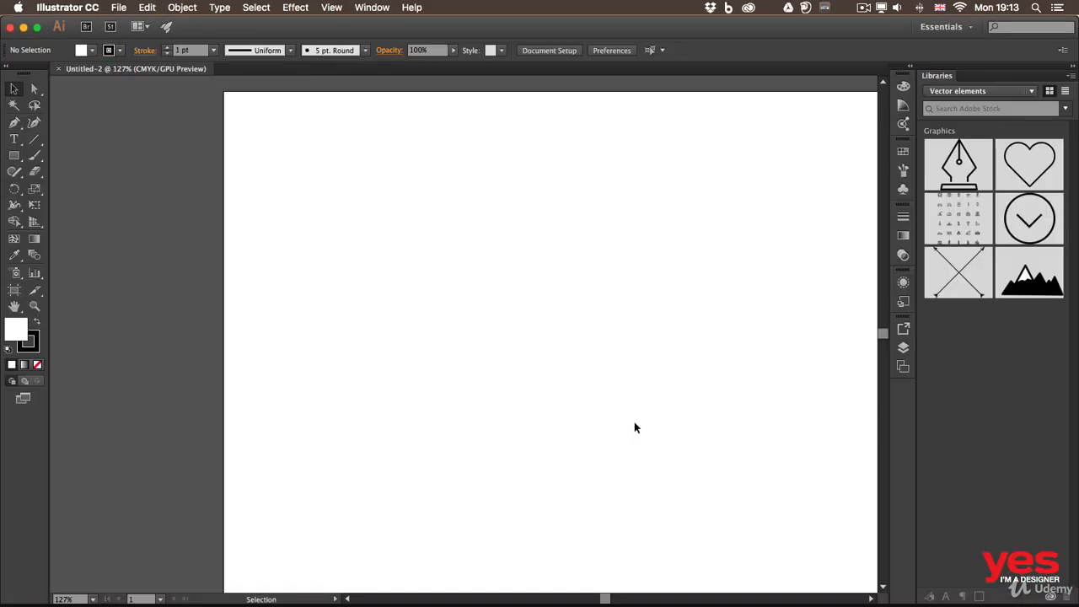
key("super+0")
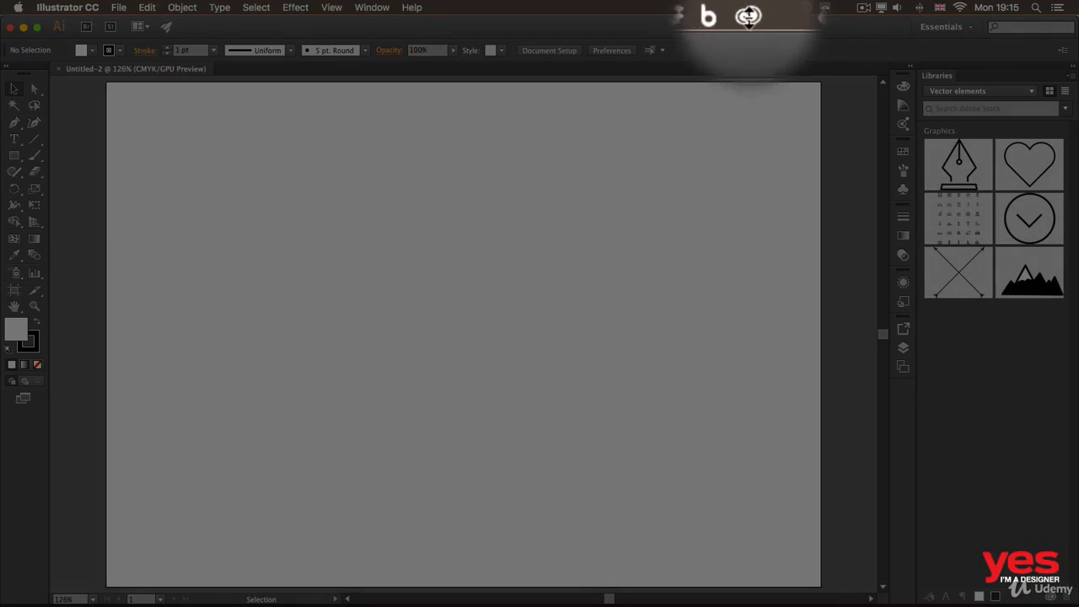
- In the Creative Cloud app's market assets, add the round purple Pen icon to the Vector elements library
left_click(746, 19)
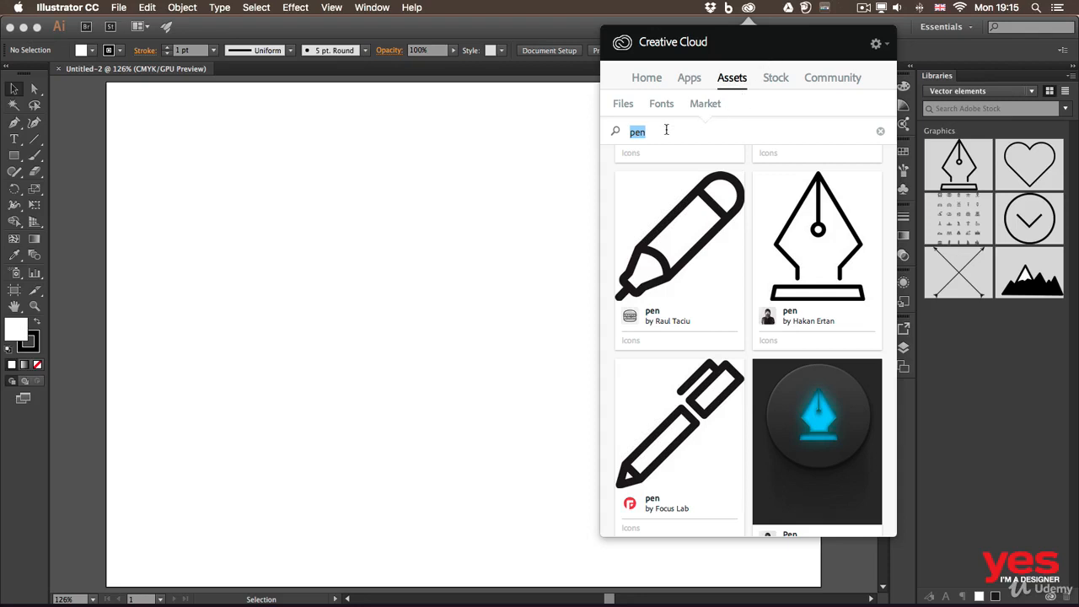
scroll(763, 220, "down", 10)
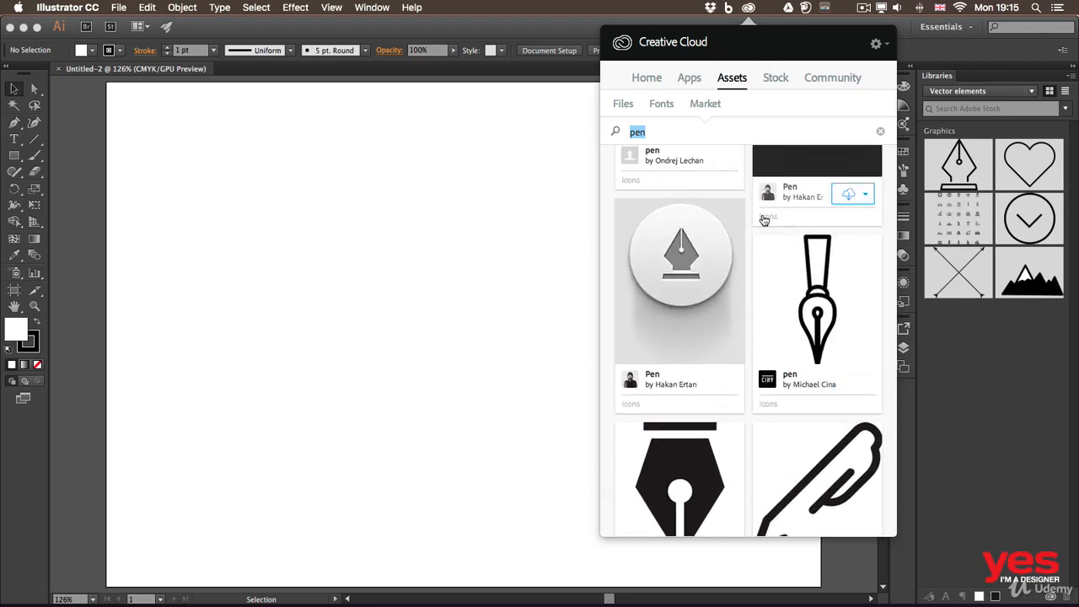
scroll(763, 221, "down", 5)
scroll(763, 221, "down", 2)
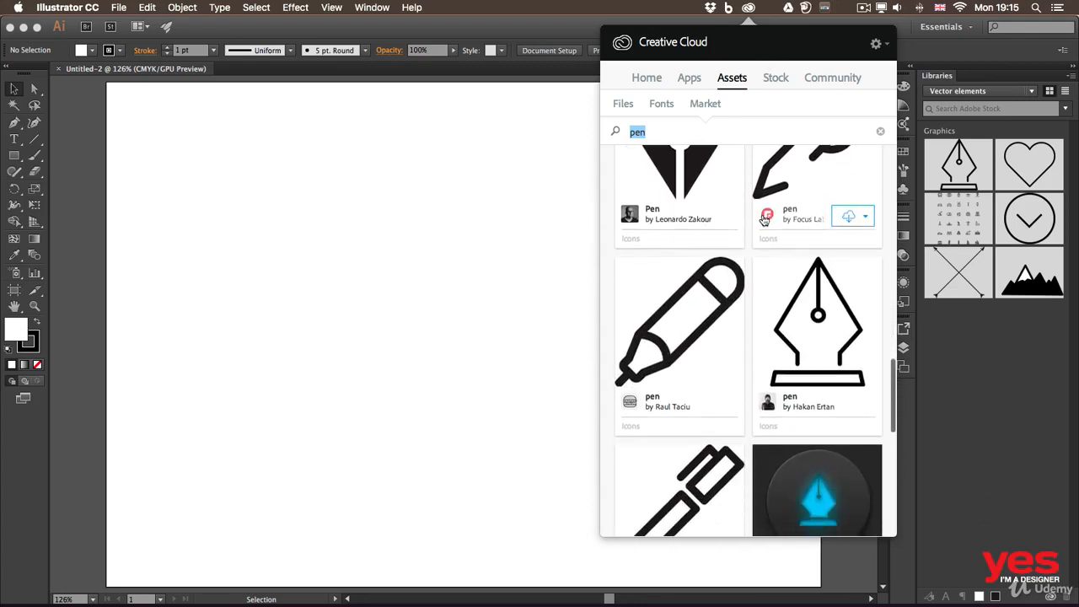
scroll(764, 221, "up", 3)
scroll(764, 221, "down", 5)
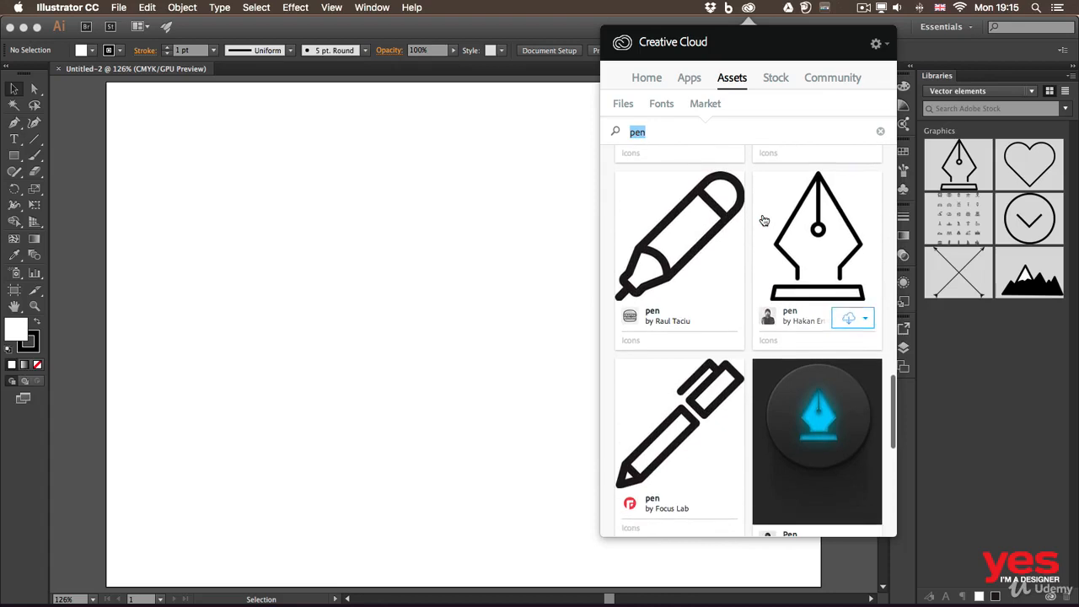
scroll(764, 221, "down", 10)
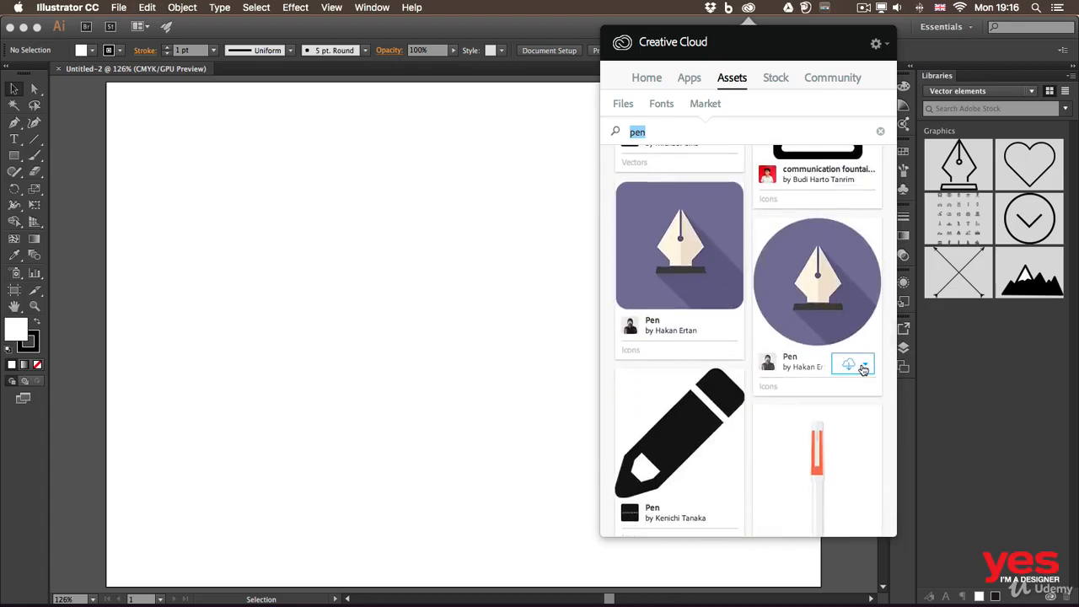
left_click(863, 365)
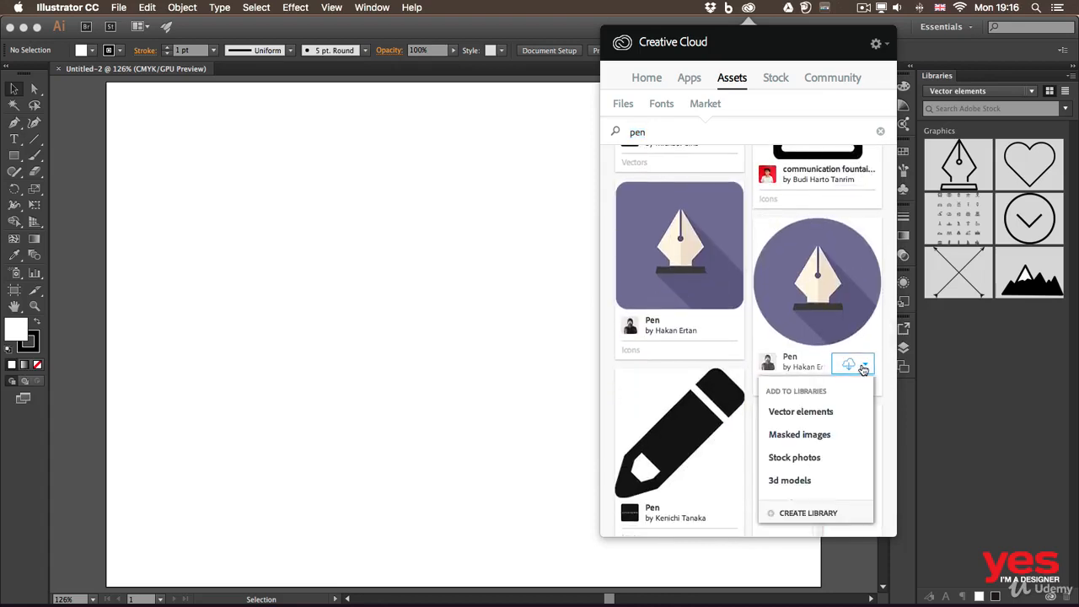
left_click(815, 416)
left_click(1010, 352)
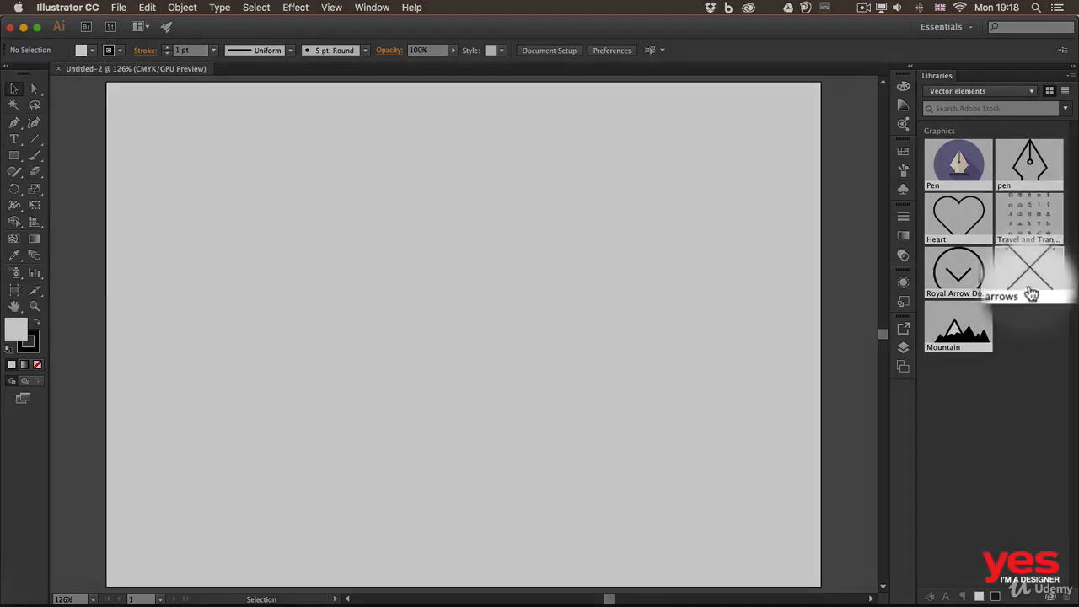
- Place the crossed arrows graphic from the library near the artboard's centre and scale it proportionally to about 112 mm wide
left_click_drag(1028, 292, 454, 311)
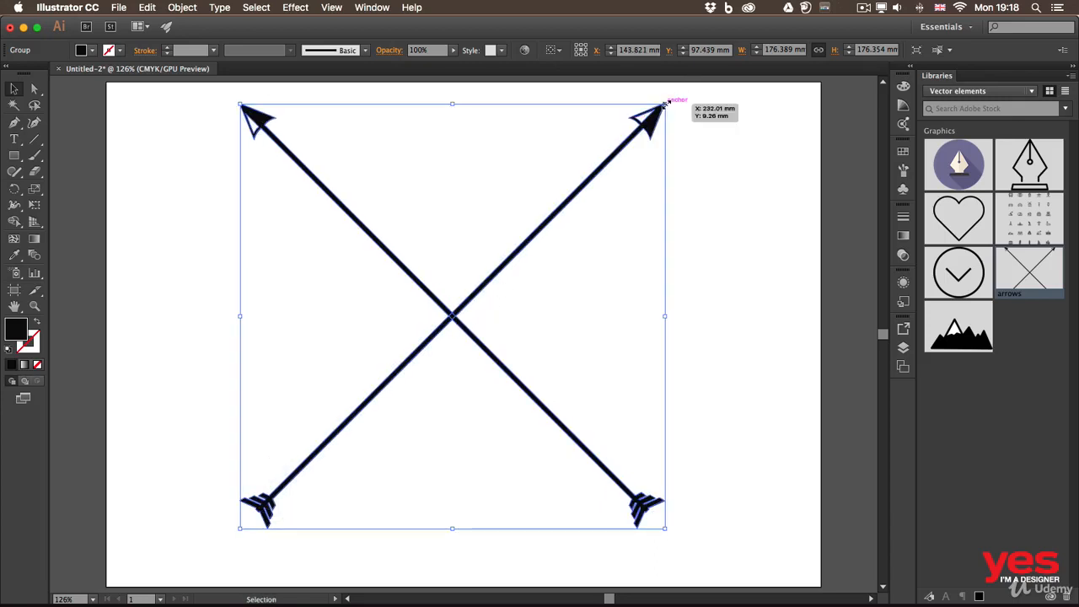
key("shift")
left_click_drag(665, 101, 509, 261)
left_click_drag(469, 302, 552, 223)
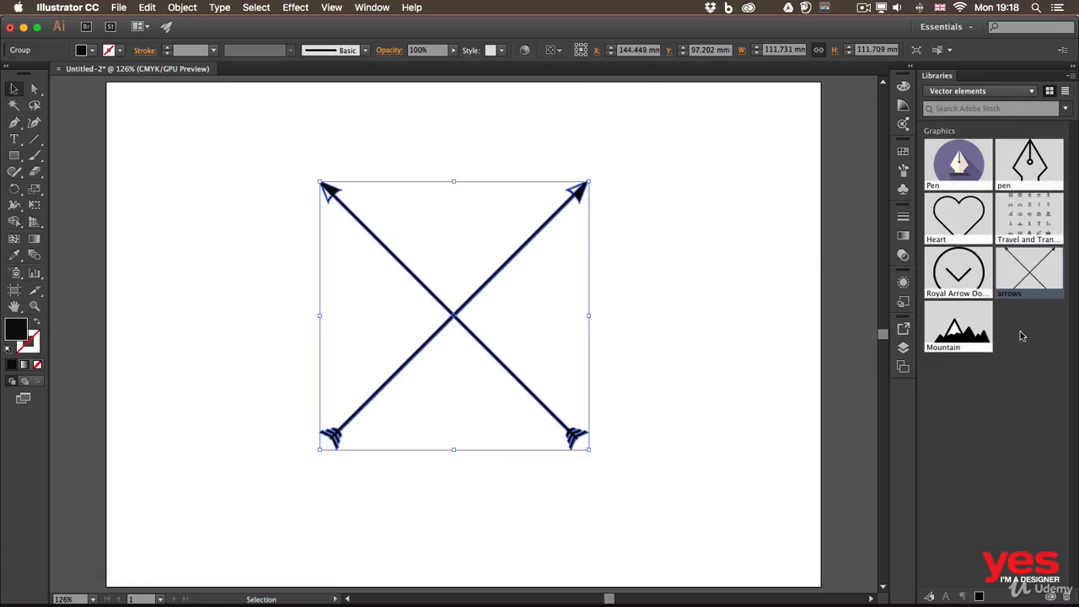
- Place the Heart graphic from the library, scale it to about 52 x 46 mm and centre it between the upper arrow arms
left_click_drag(964, 217, 656, 244)
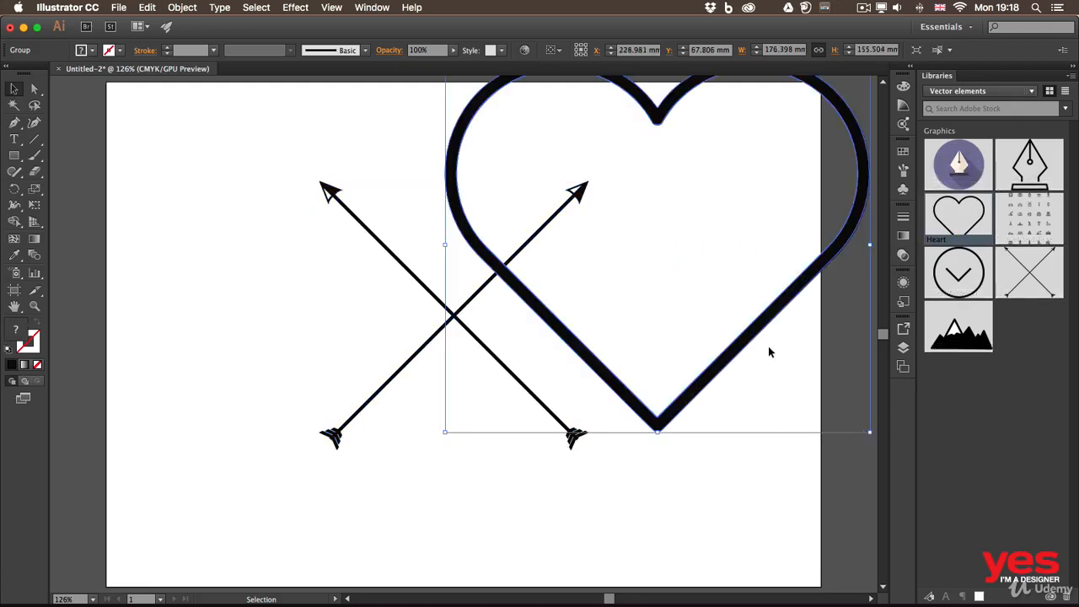
left_click_drag(754, 333, 661, 398)
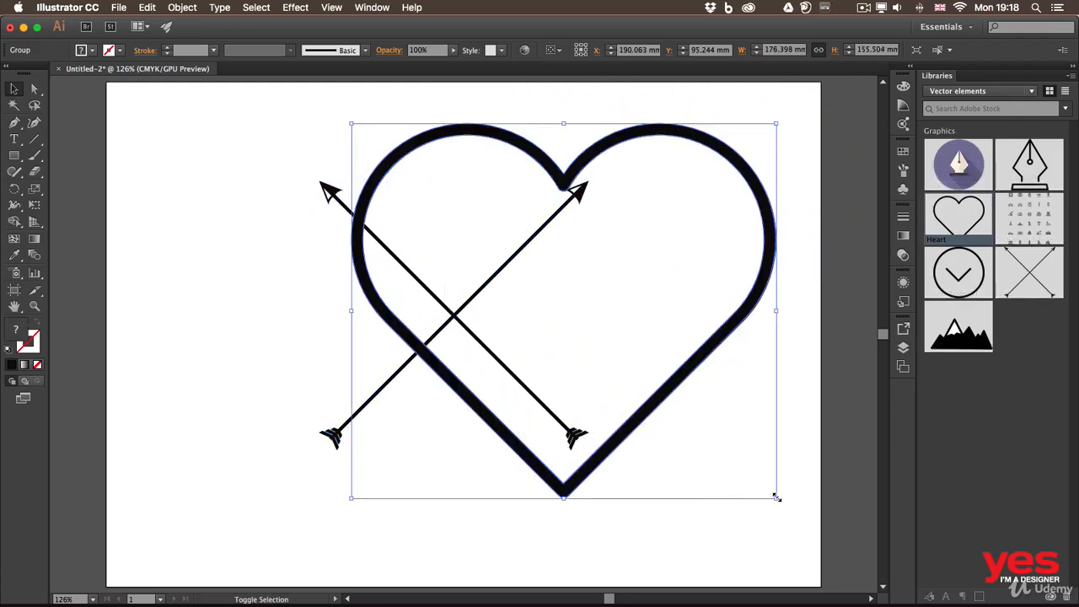
left_click_drag(775, 497, 493, 299)
left_click_drag(464, 142, 507, 173)
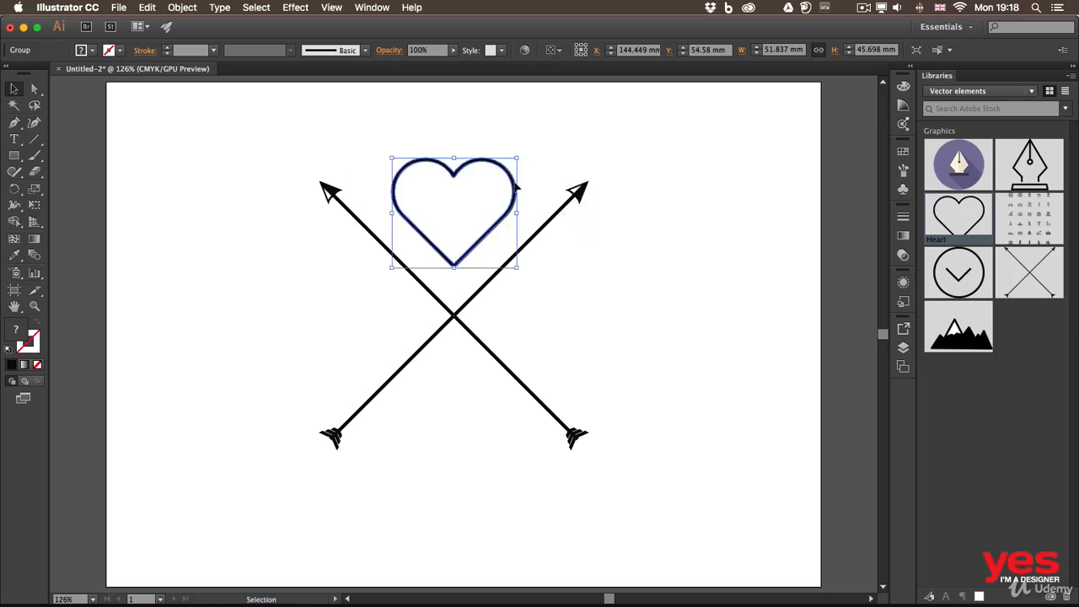
left_click(639, 267)
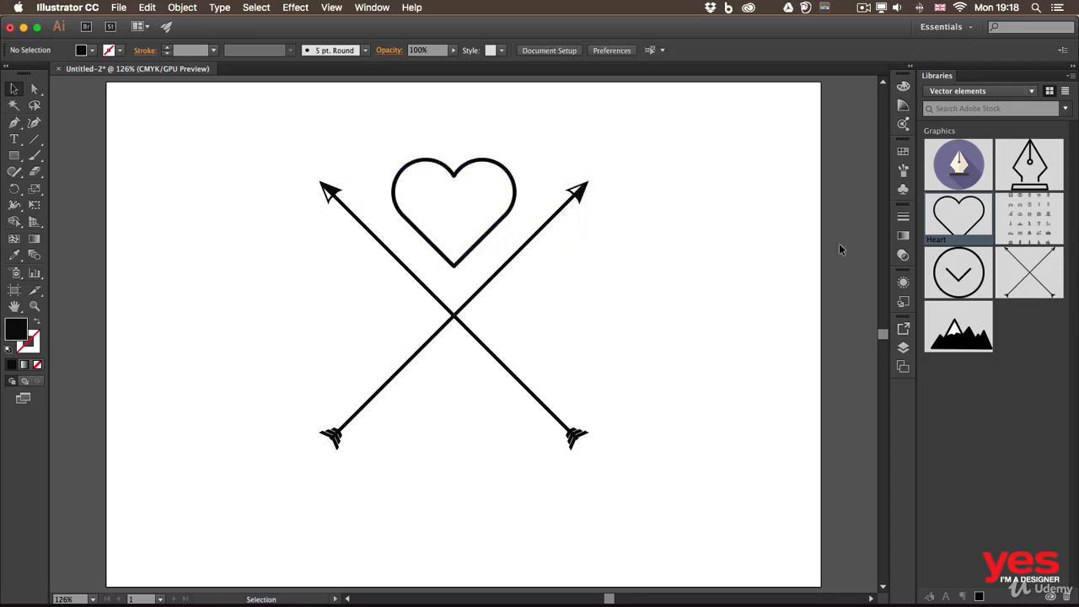
- Place the outlined pen graphic from the library, scaled down and centred between the lower arrow arms
left_click_drag(1028, 165, 681, 262)
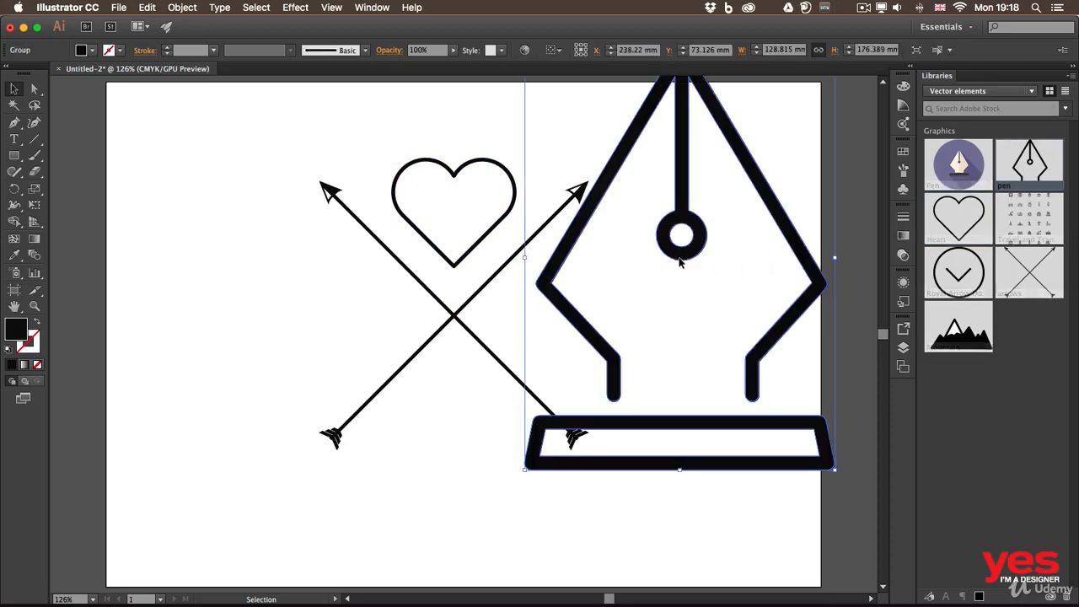
left_click_drag(733, 405, 473, 446)
left_click(666, 345)
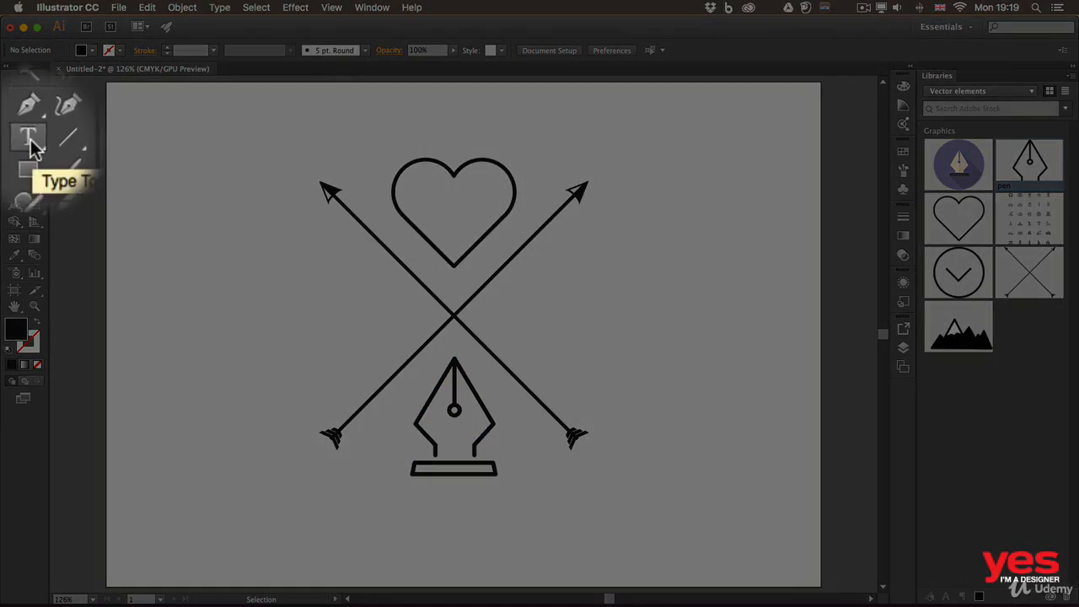
- Add the text "A" in Futura PT Heavy to the left of the crossed arrows
left_click(15, 140)
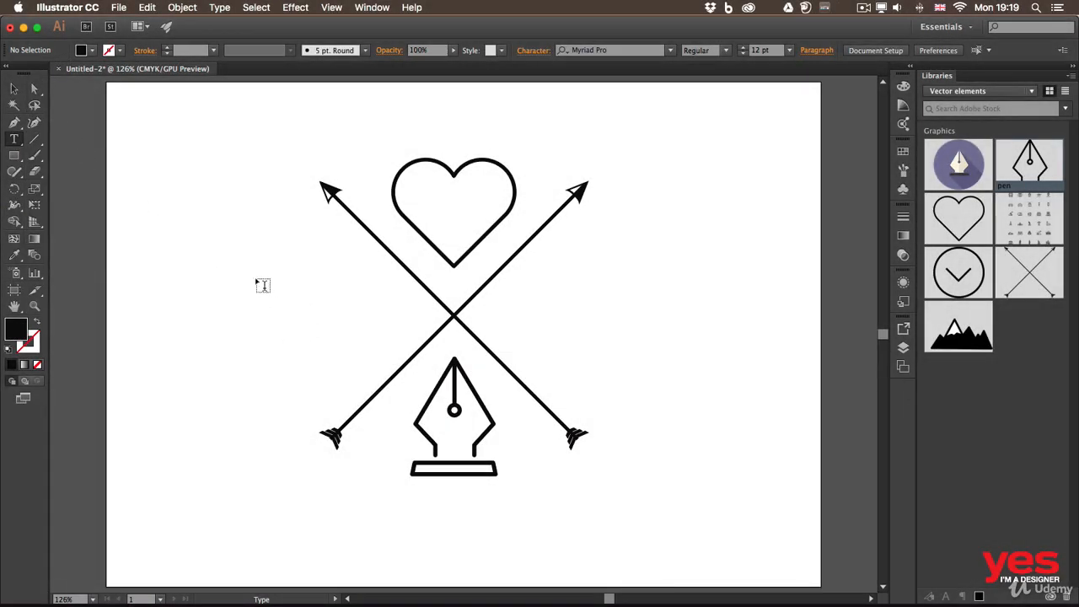
left_click(225, 289)
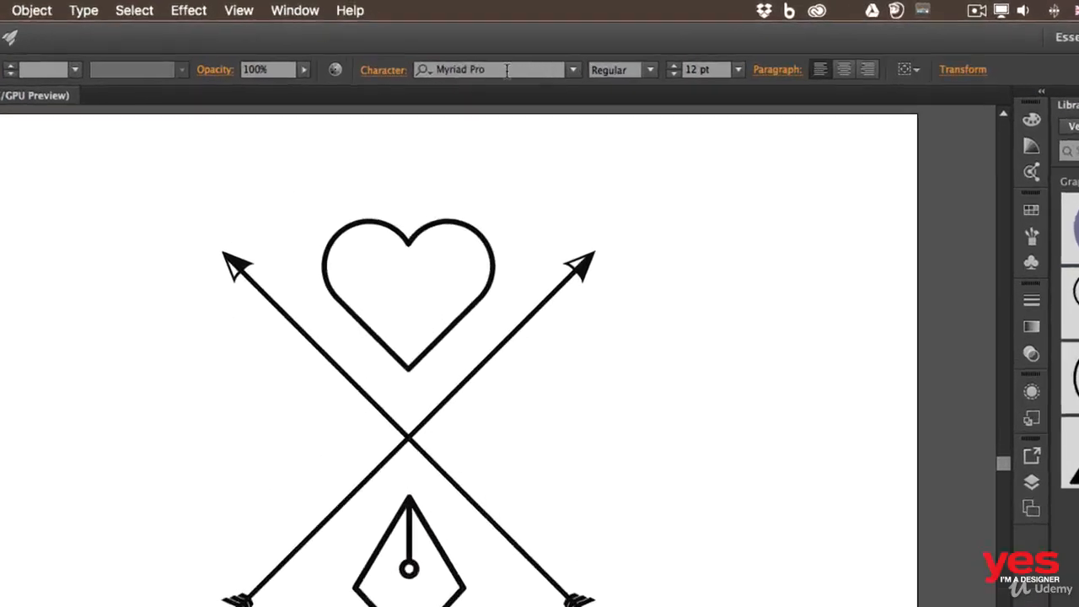
left_click(442, 47)
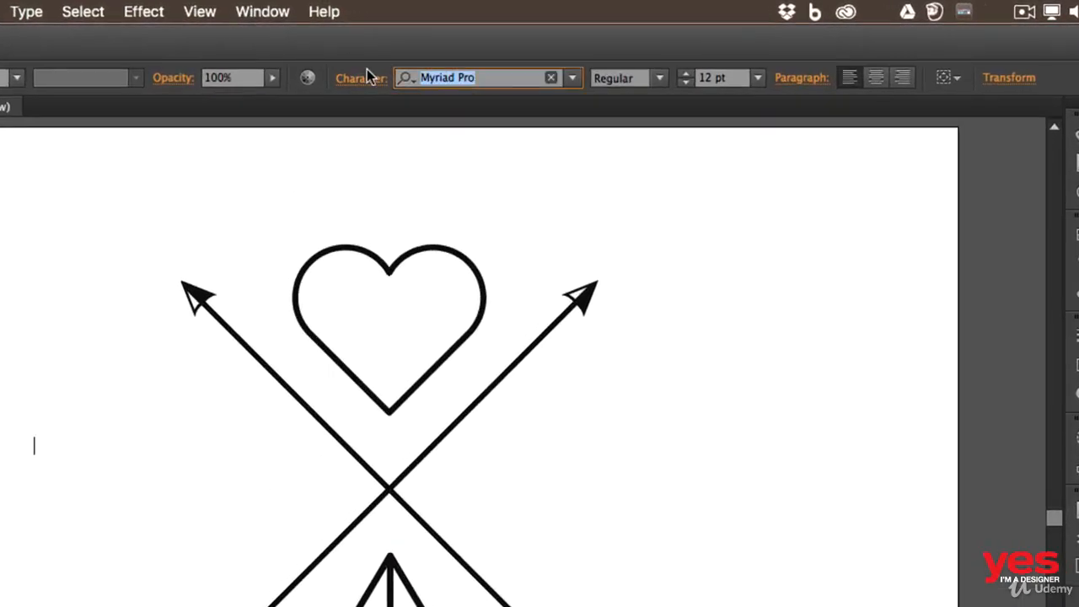
type("futu")
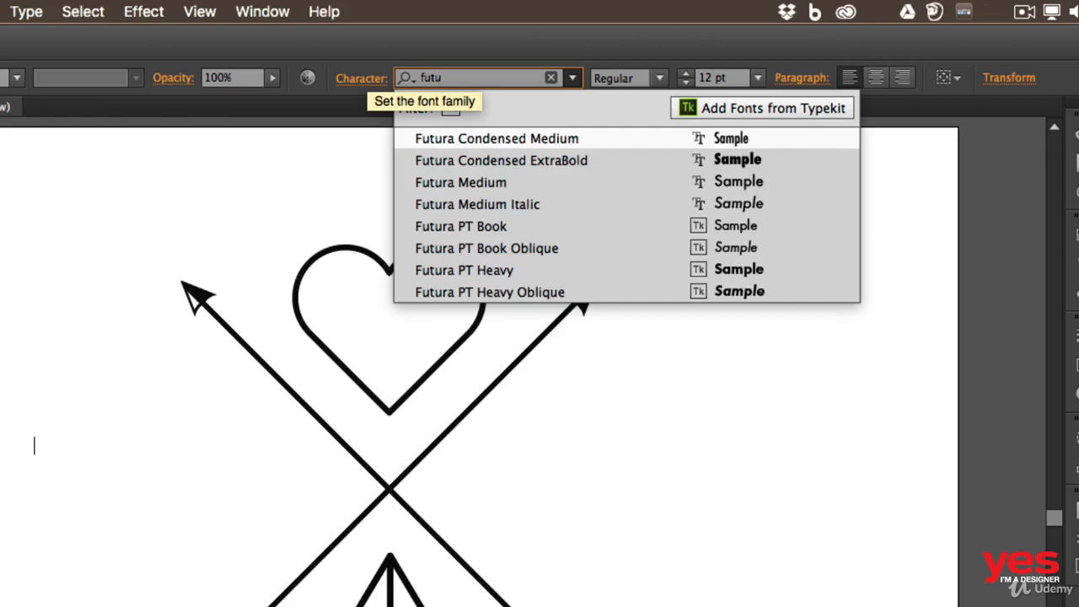
left_click(540, 270)
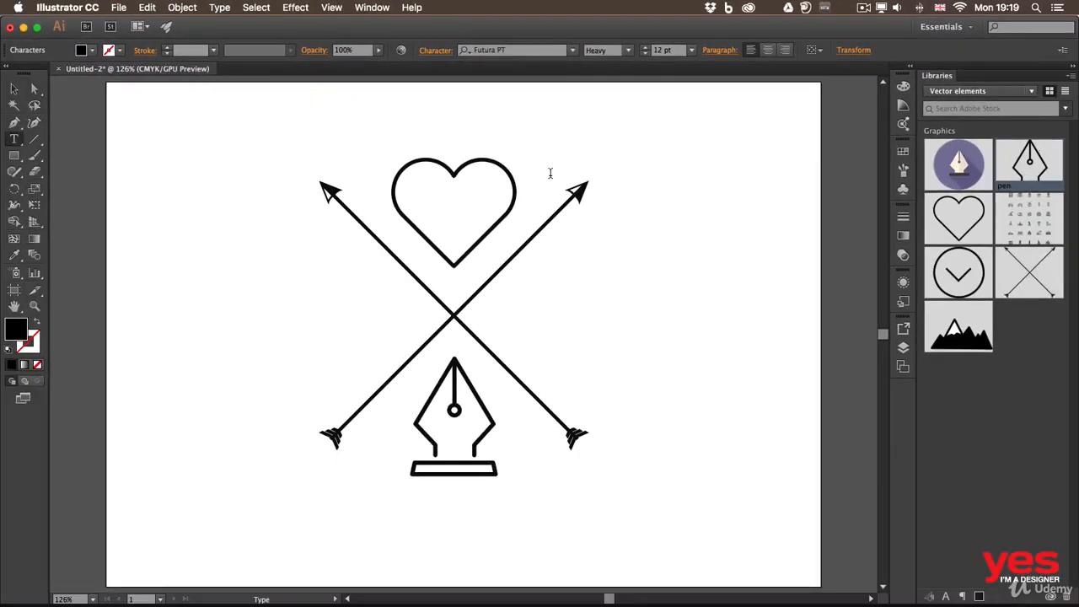
type("A")
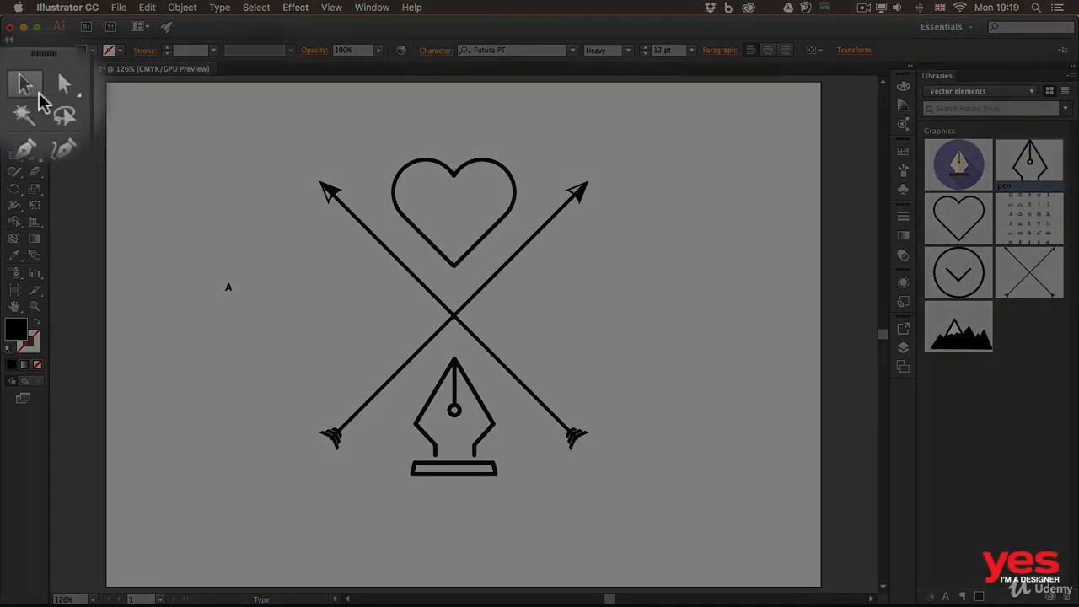
- Enlarge the letter A to about 104 pt and move it into the left gap between the crossed arrows
left_click(13, 87)
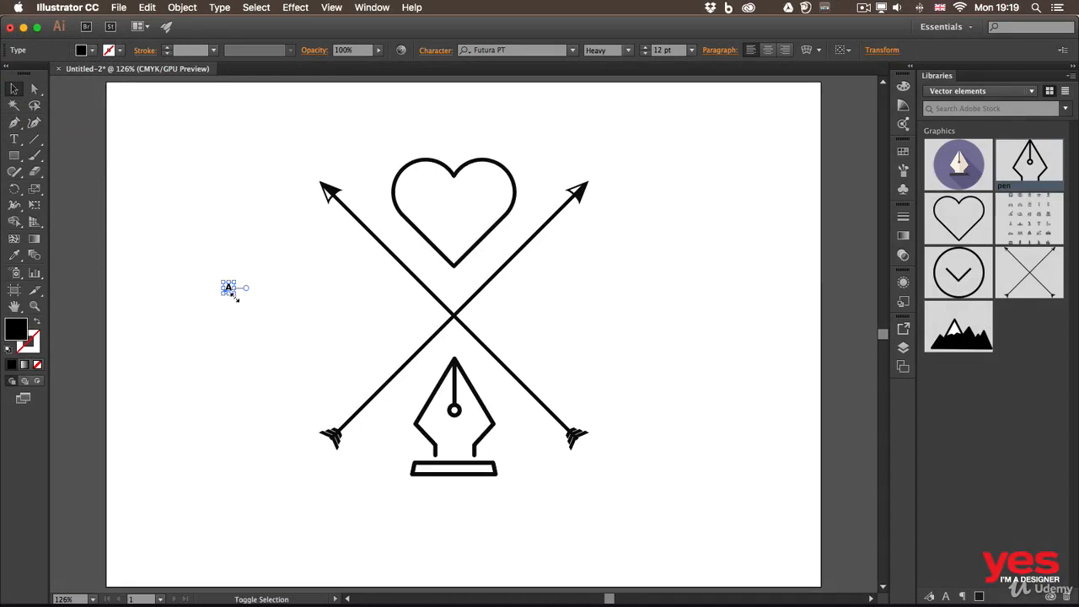
left_click_drag(234, 294, 325, 380)
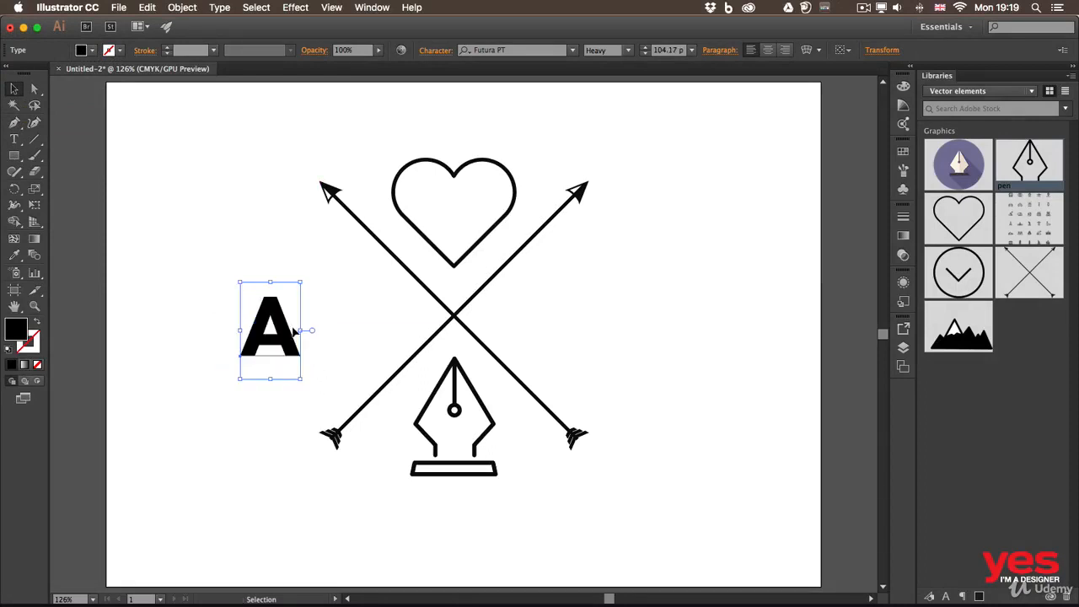
left_click_drag(285, 329, 359, 316)
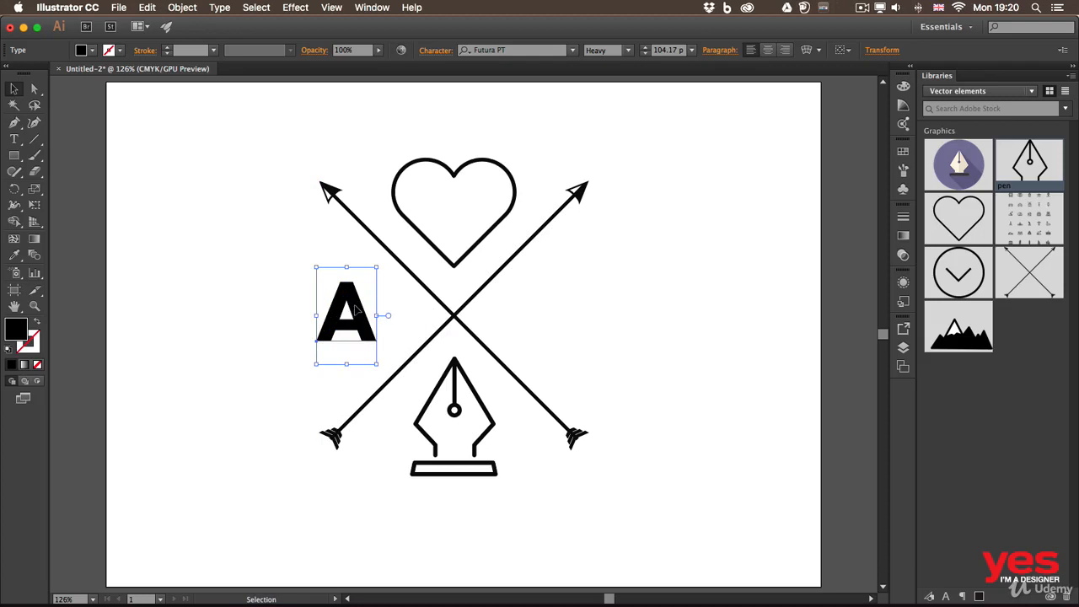
- Duplicate the letter A horizontally into the right gap between the crossed arrows
key("alt")
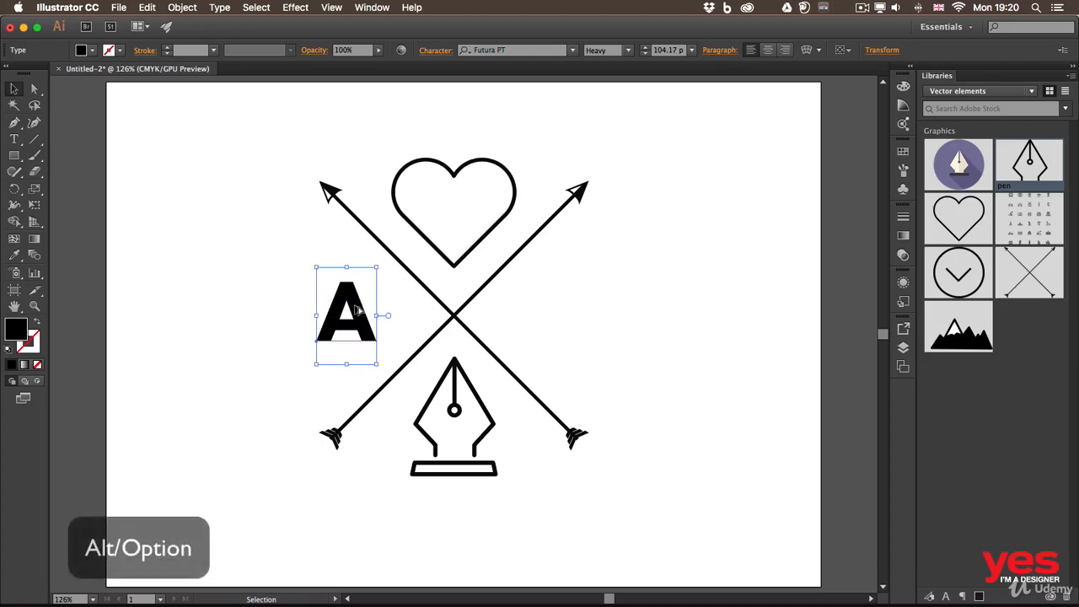
left_click_drag(356, 310, 565, 310)
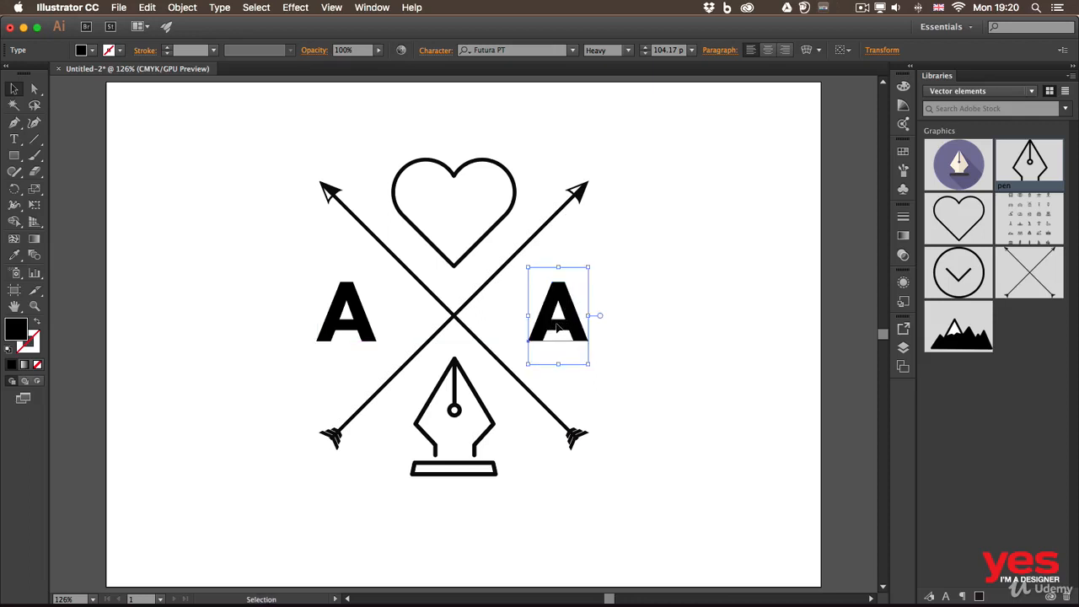
- Replace the duplicated letter A with "i" and centre it in the right gap between the crossed arrows
double_click(556, 329)
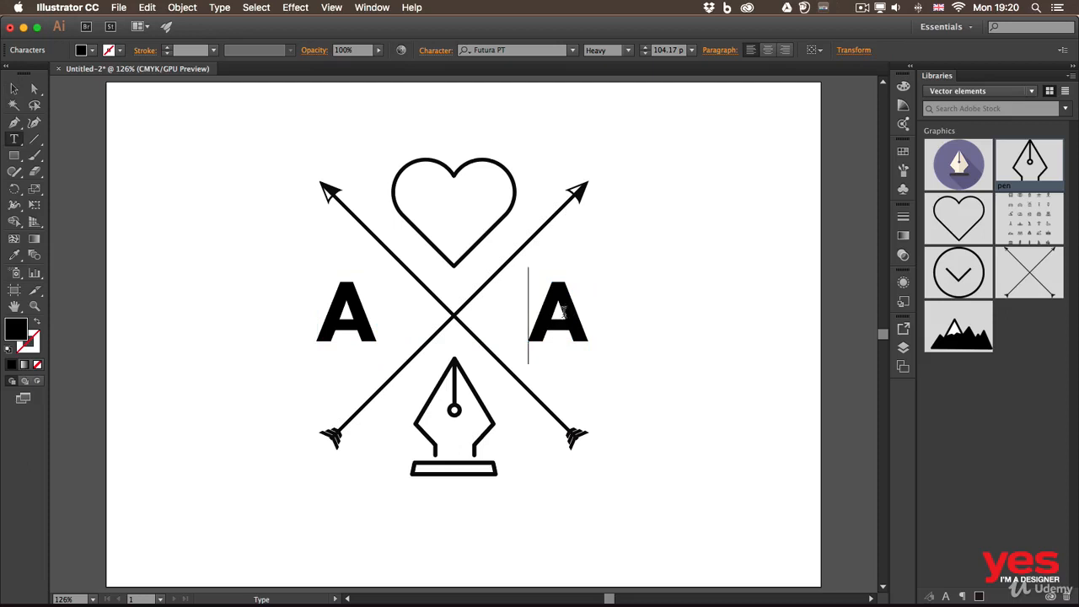
double_click(537, 305)
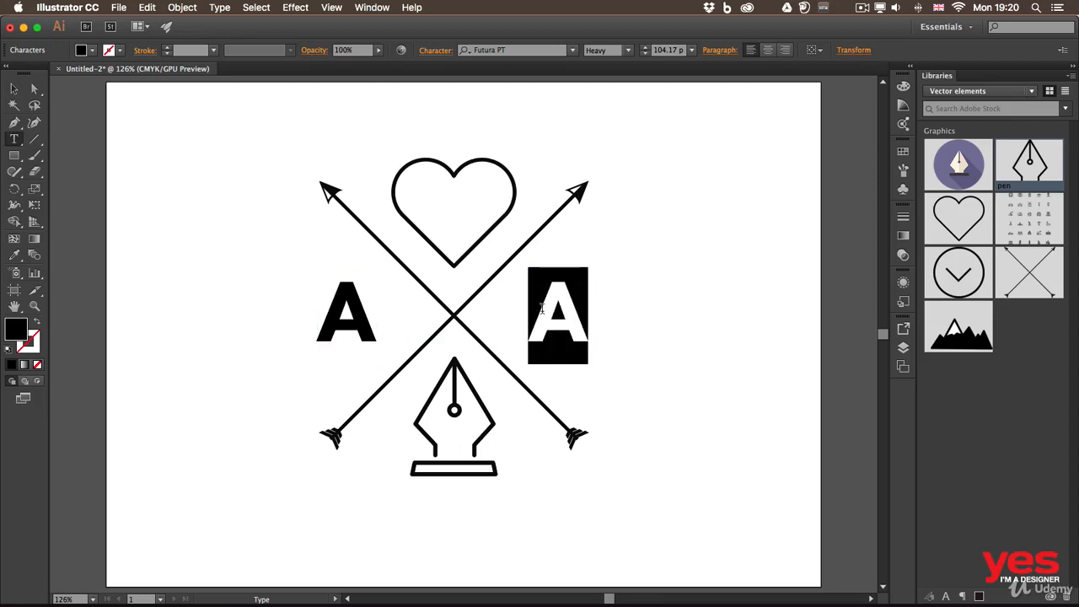
type("i")
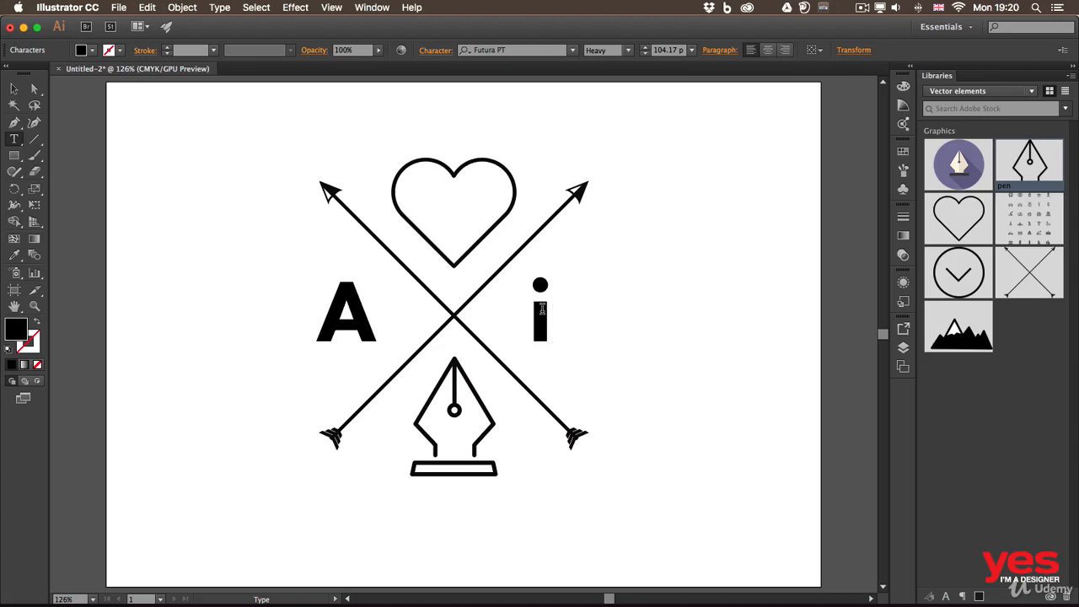
key("Escape")
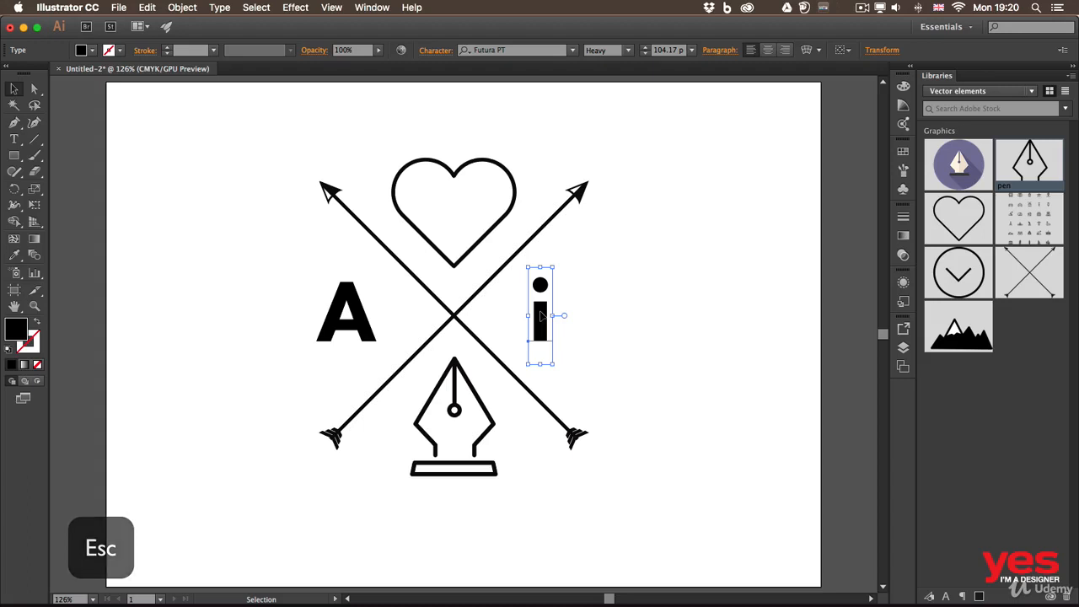
left_click_drag(543, 315, 558, 315)
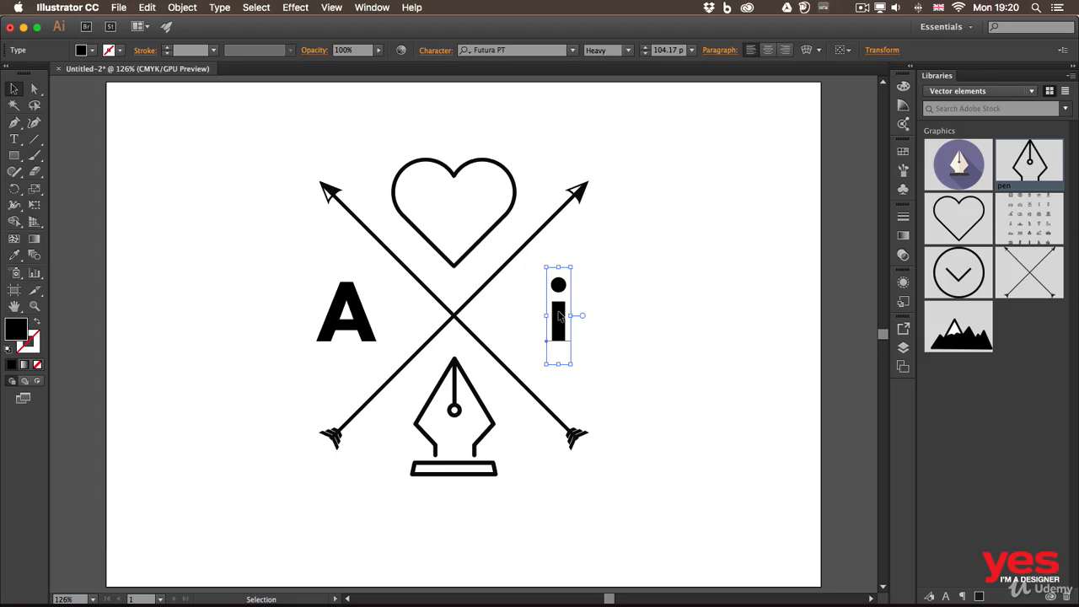
- Duplicate the letter i below the pen graphic and change the copy's text to "SINCE 1987"
left_click_drag(558, 315, 431, 514)
key("t")
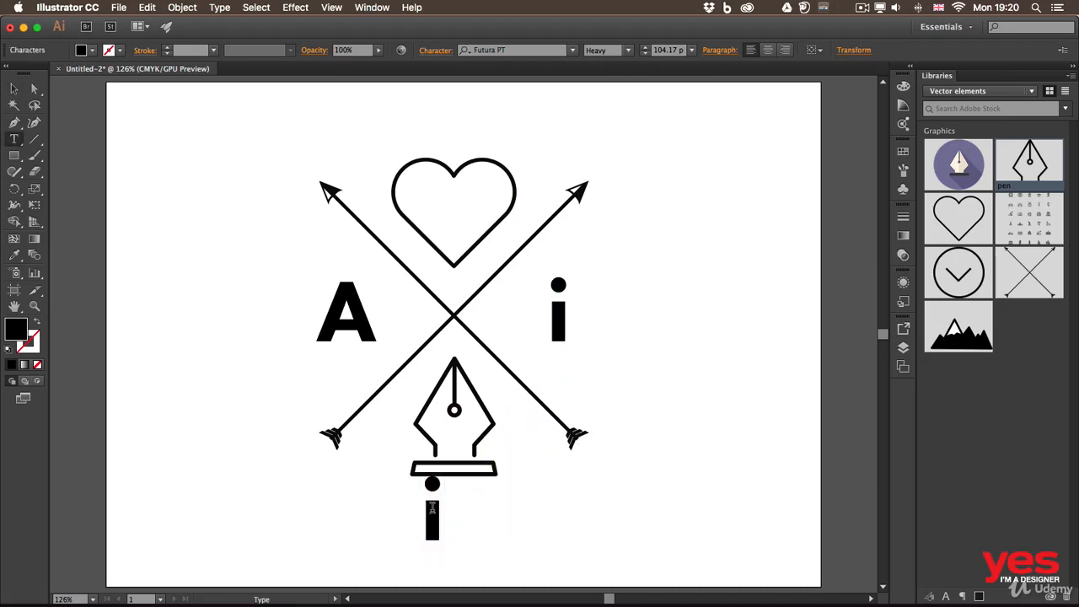
left_click(431, 506)
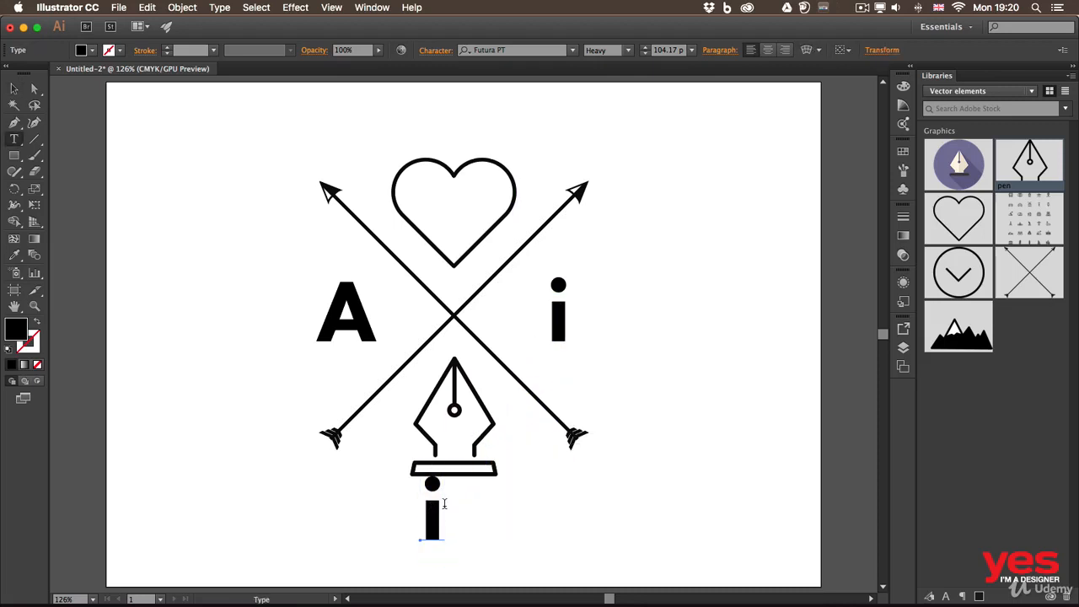
left_click_drag(445, 503, 410, 503)
type("A")
key("BackSpace")
type("S")
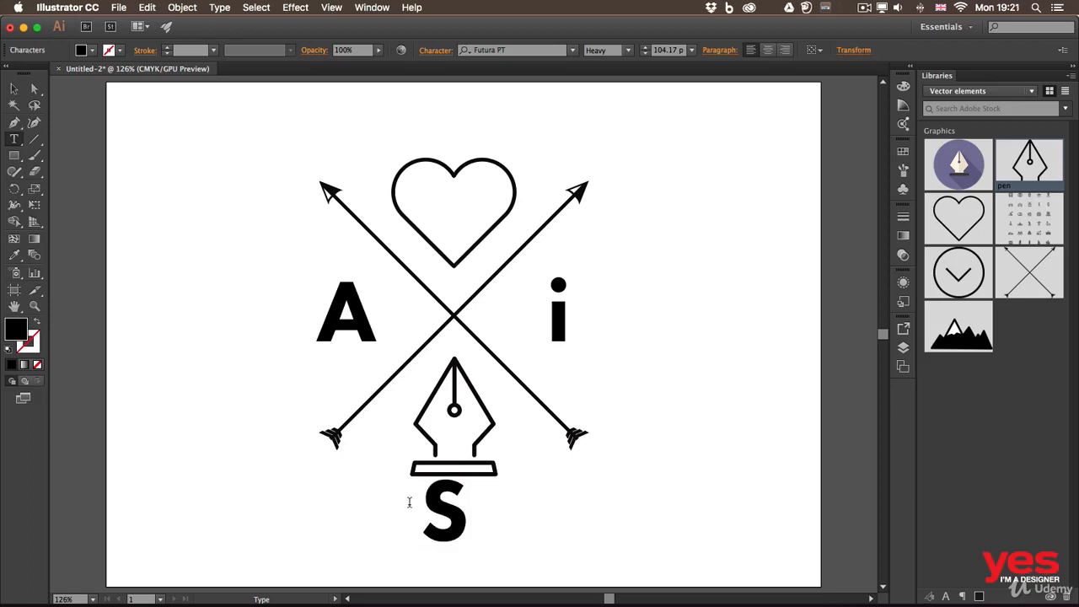
type("INCE 1987")
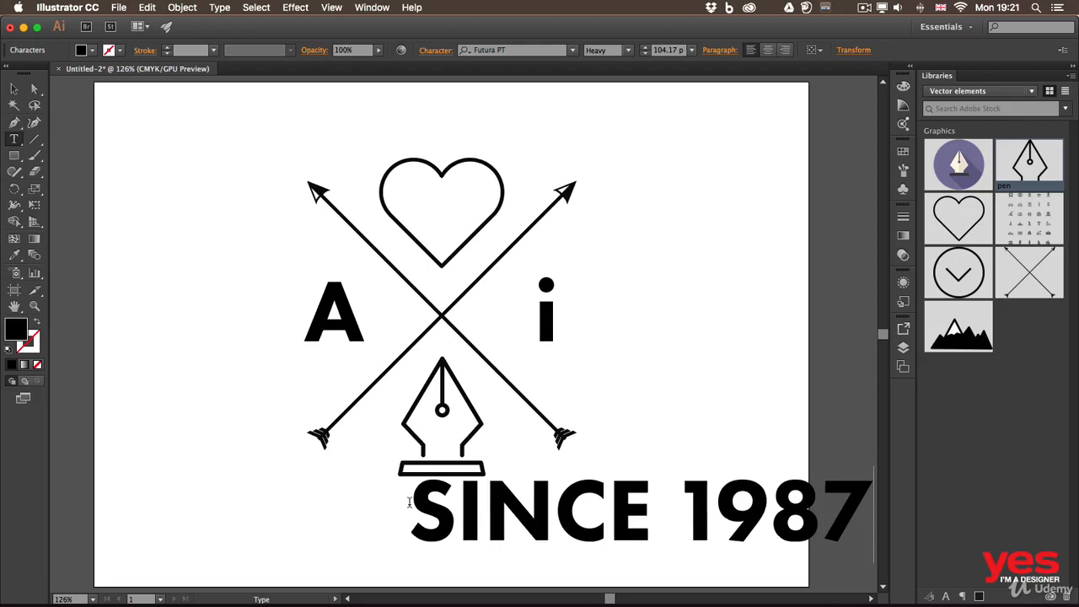
key("Escape")
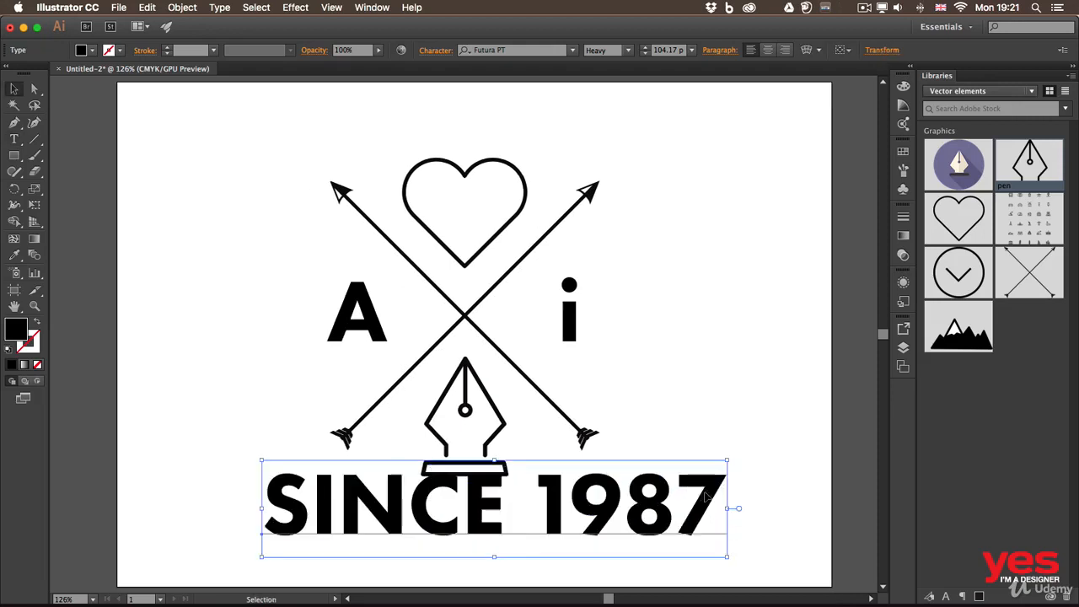
- Set the font style of the "SINCE 1987" text to Book
double_click(712, 490)
left_click_drag(716, 493, 263, 479)
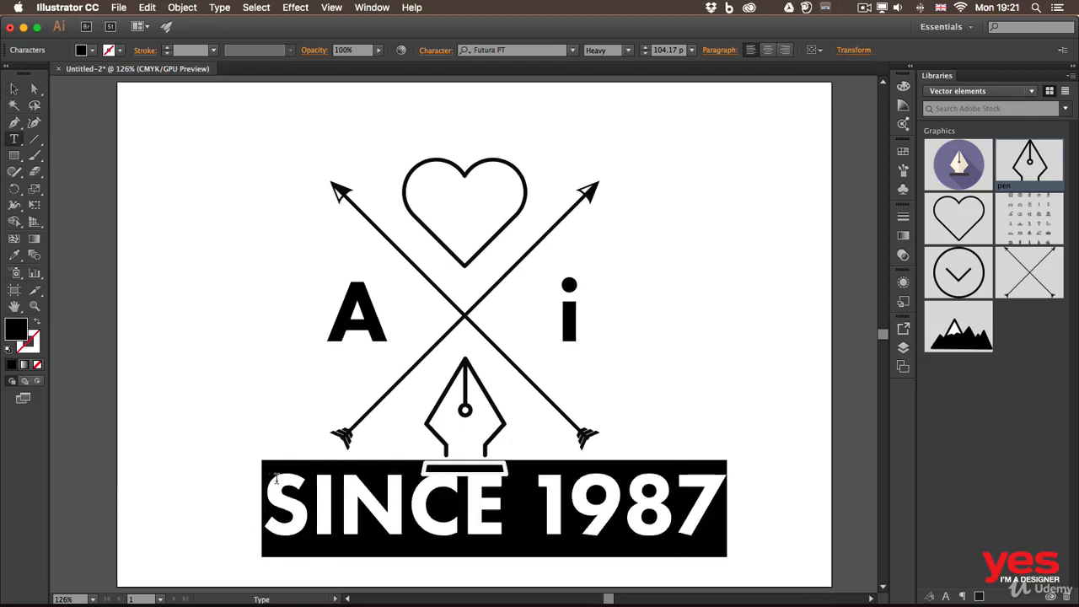
left_click(628, 51)
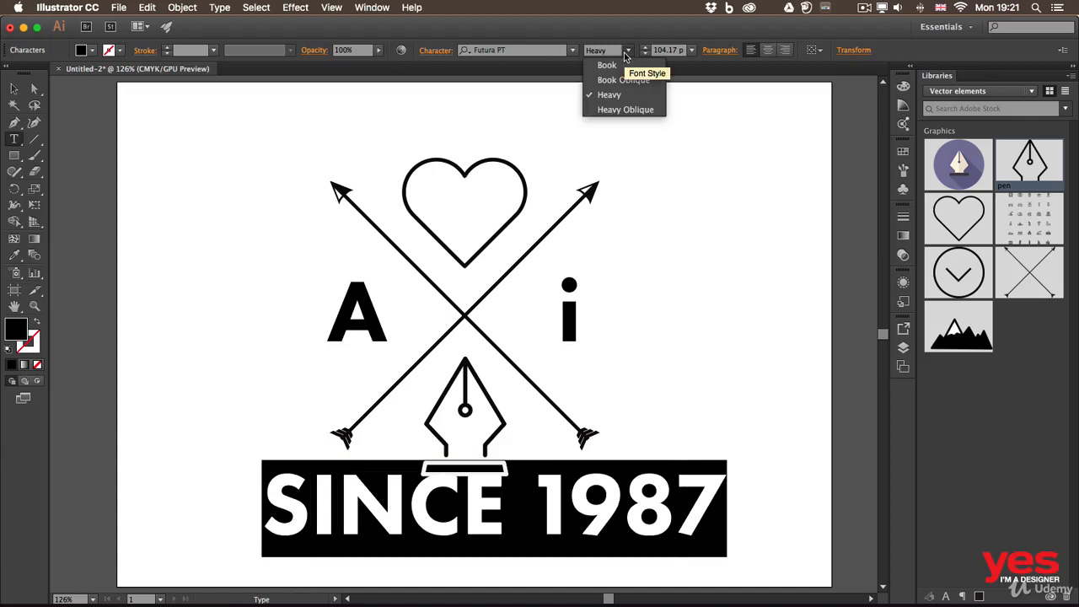
left_click(623, 65)
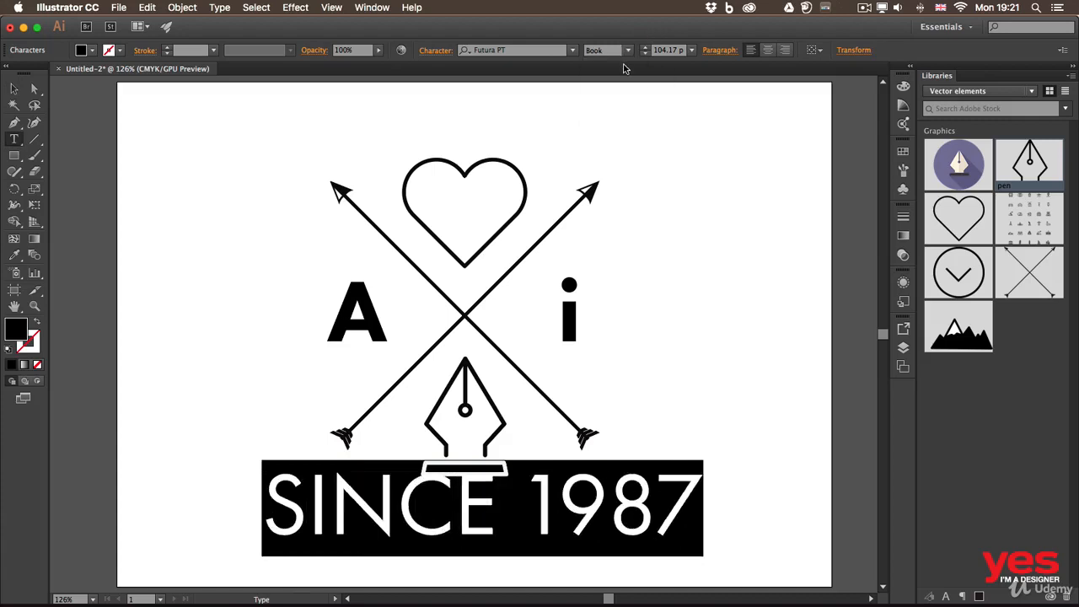
left_click(636, 486)
key("Escape")
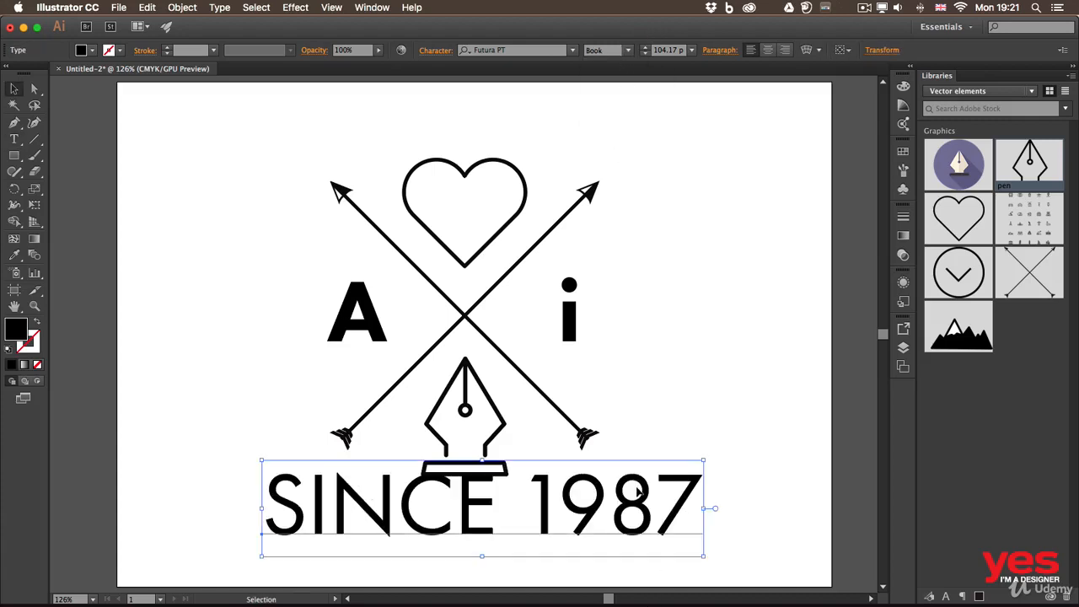
- Scale the "SINCE 1987" text down to about 37 pt and position it slightly below the base of the pen
left_click_drag(706, 462, 485, 499)
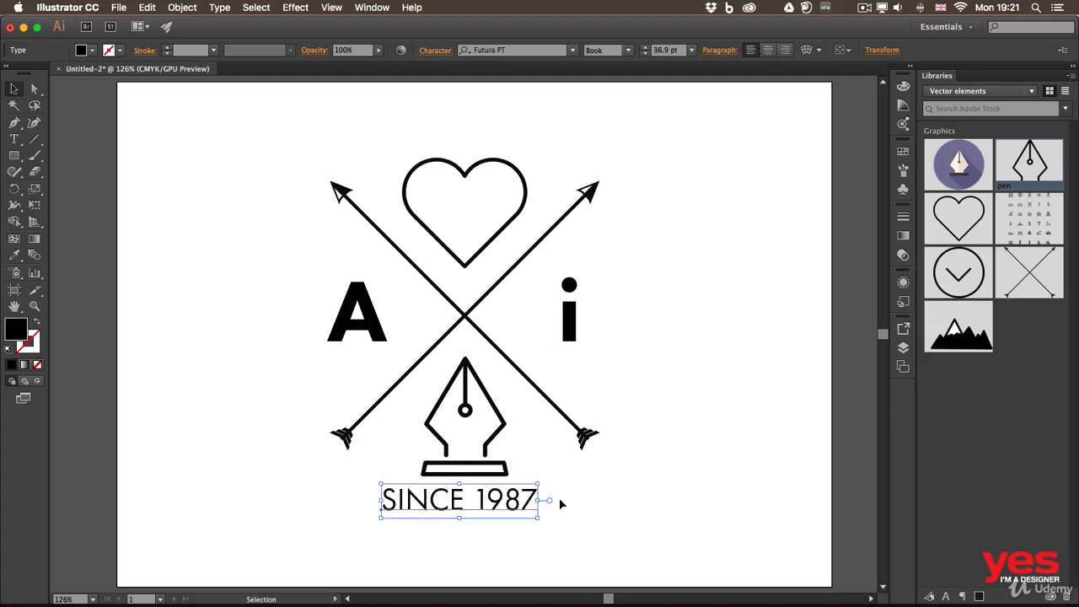
left_click(622, 497)
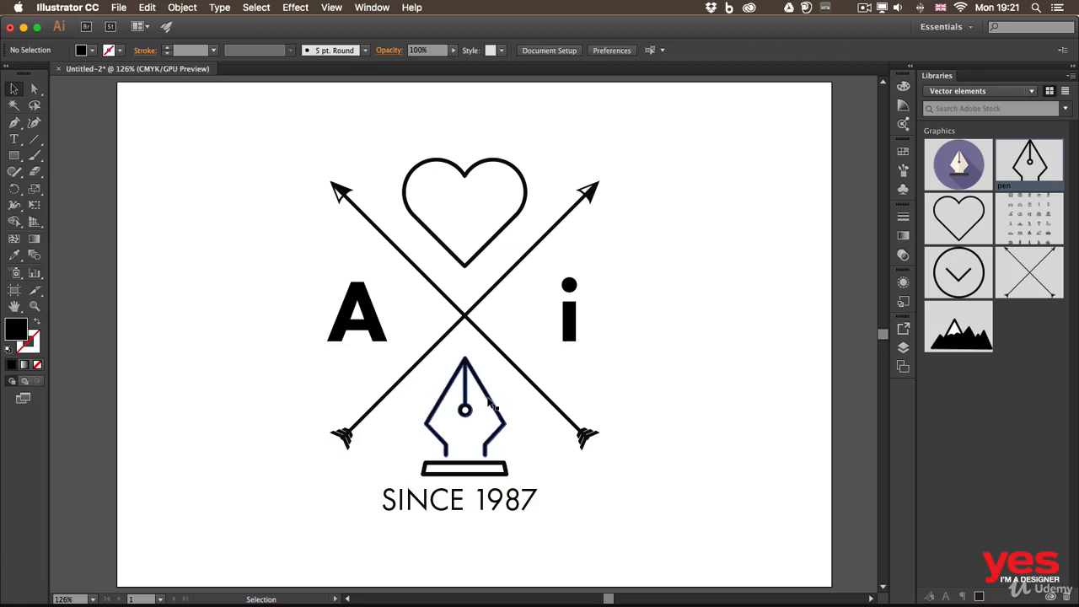
left_click_drag(486, 503, 486, 510)
left_click(629, 497)
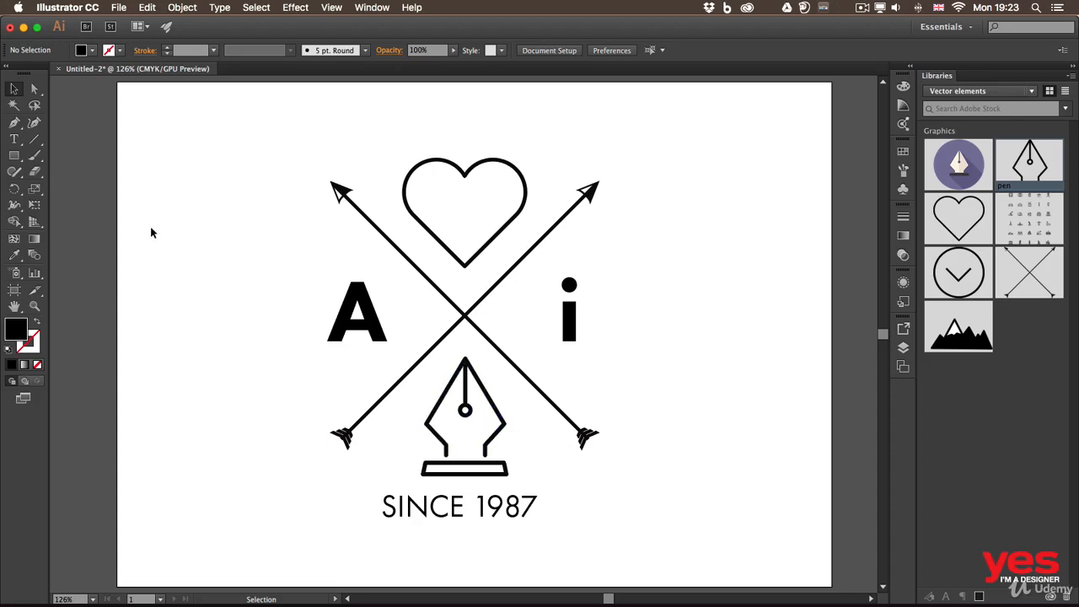
- Save the document as "ai logo.ai" in the Illustrator folder in Adobe Illustrator (ai) format, replacing the existing file
left_click(119, 7)
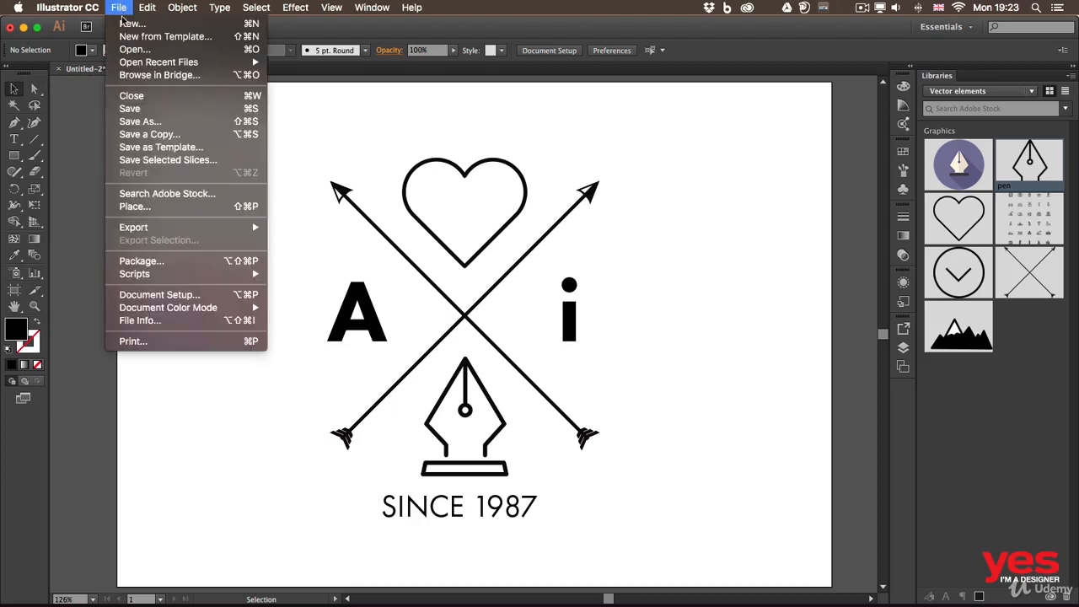
left_click(148, 108)
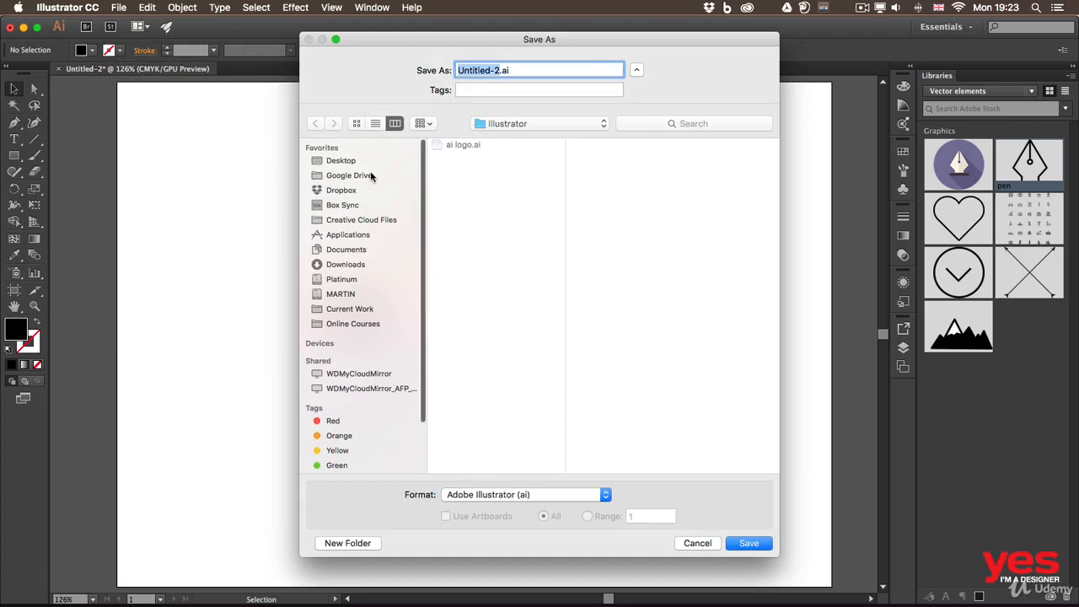
left_click(449, 147)
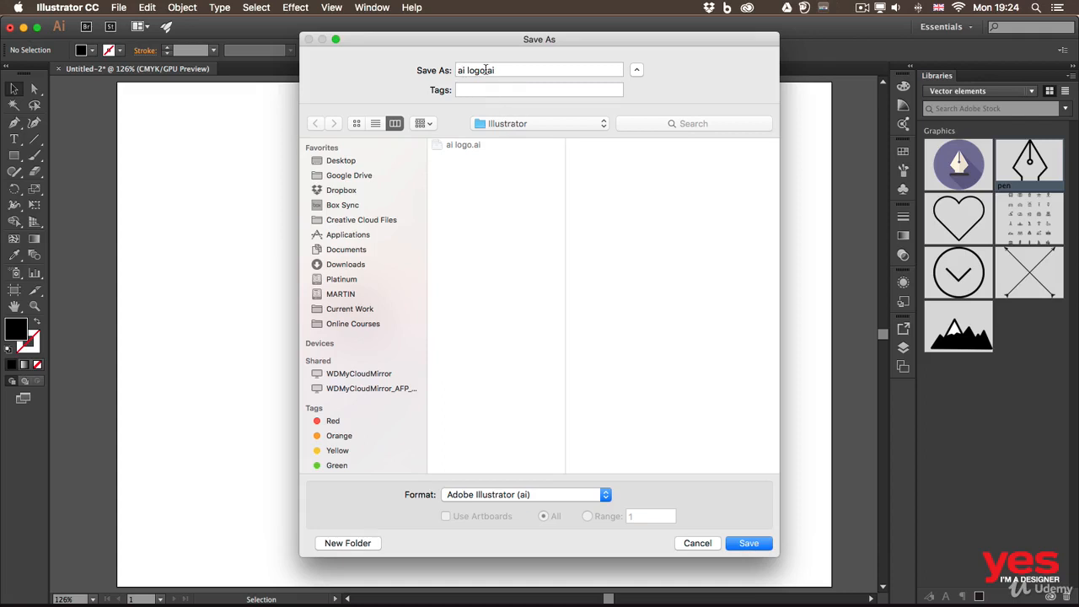
left_click(565, 495)
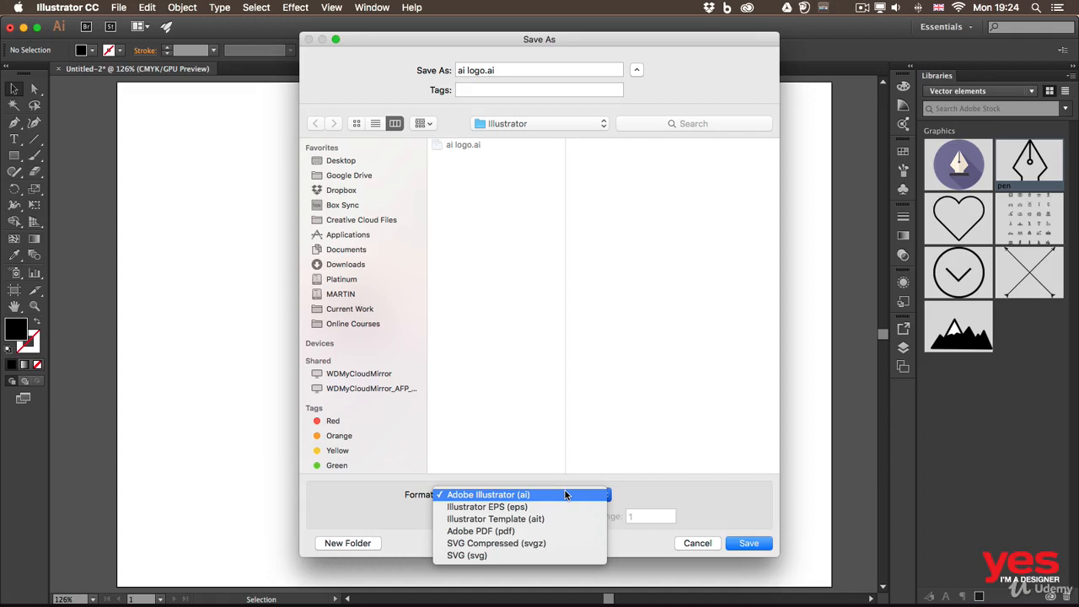
left_click(728, 502)
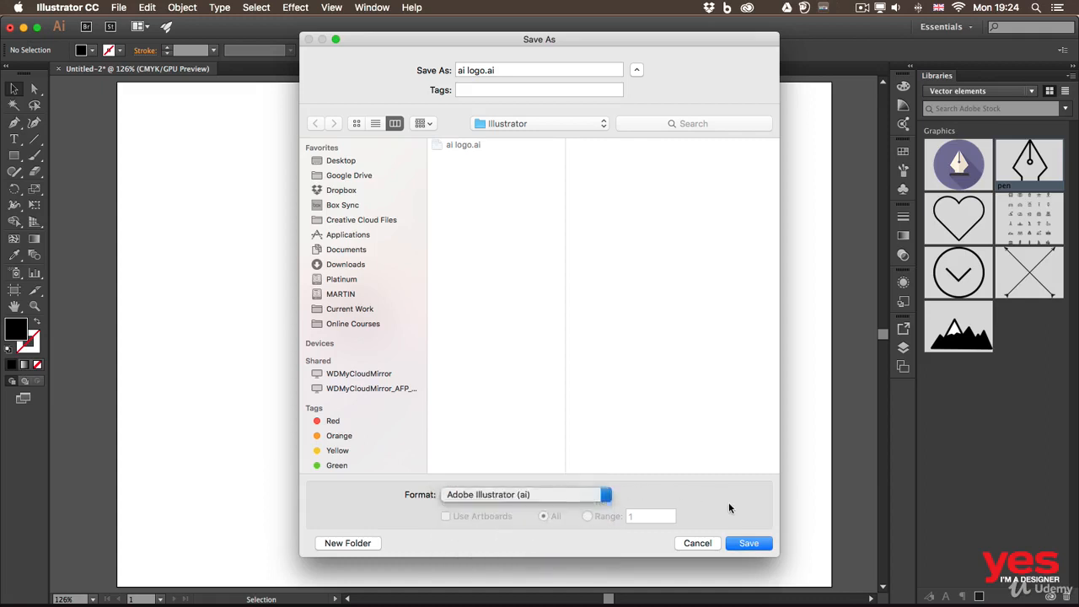
left_click(755, 544)
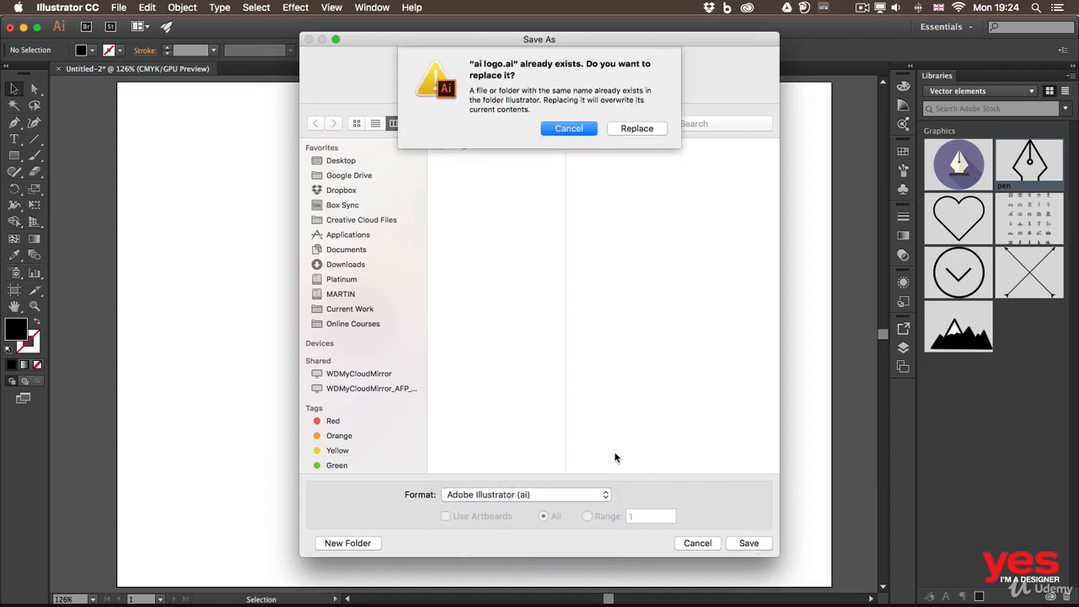
left_click(638, 128)
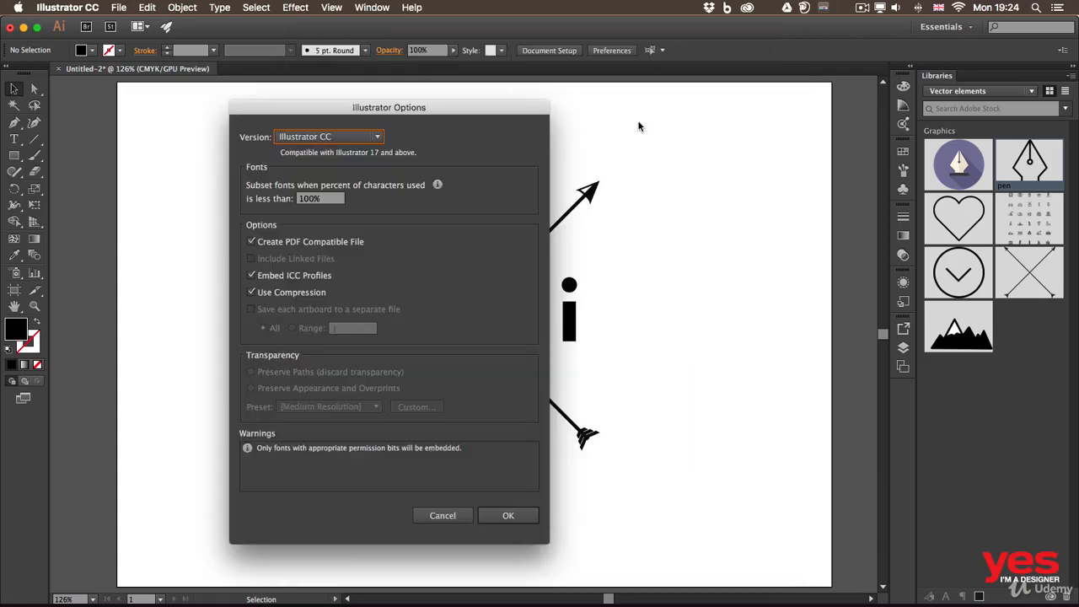
- Review the available legacy versions, keep Illustrator CC as the file version and accept the save options
left_click(346, 139)
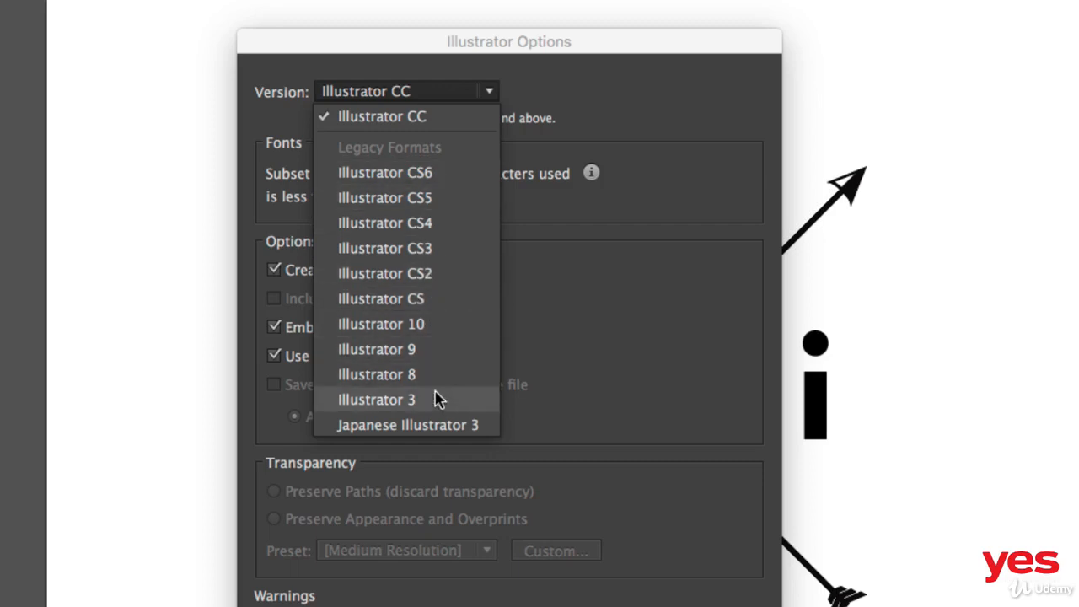
left_click(563, 105)
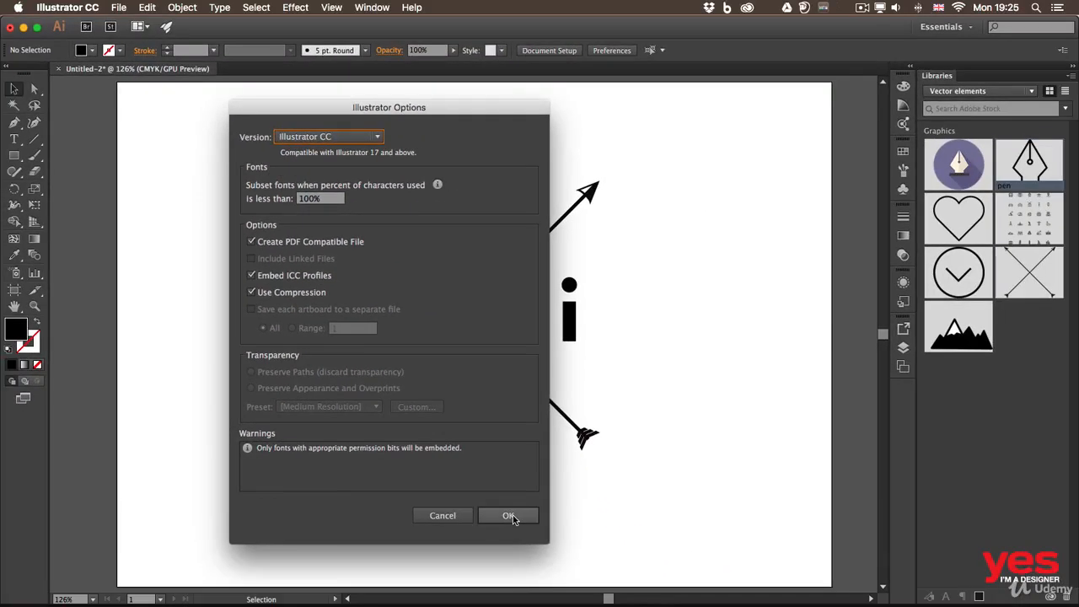
left_click(511, 515)
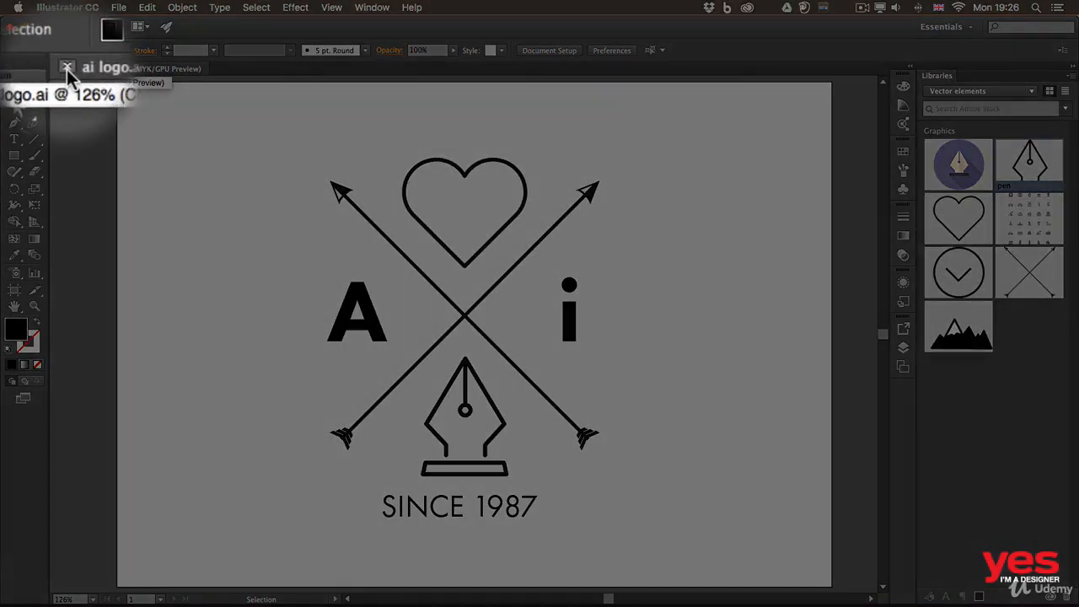
- Close the logo document and reopen "ai logo.ai" from the recent files
left_click(67, 70)
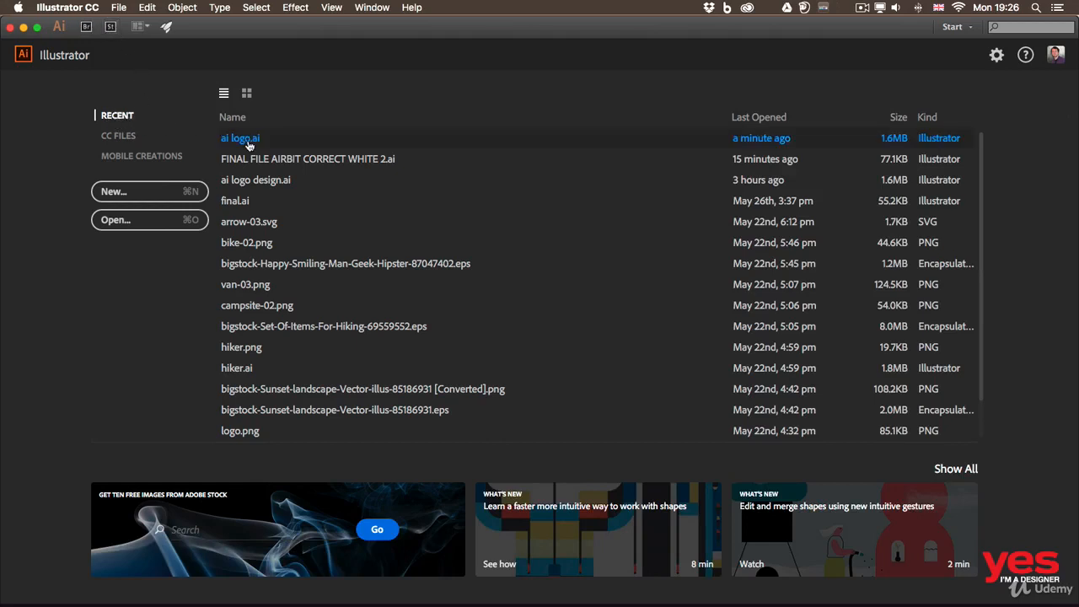
left_click(119, 7)
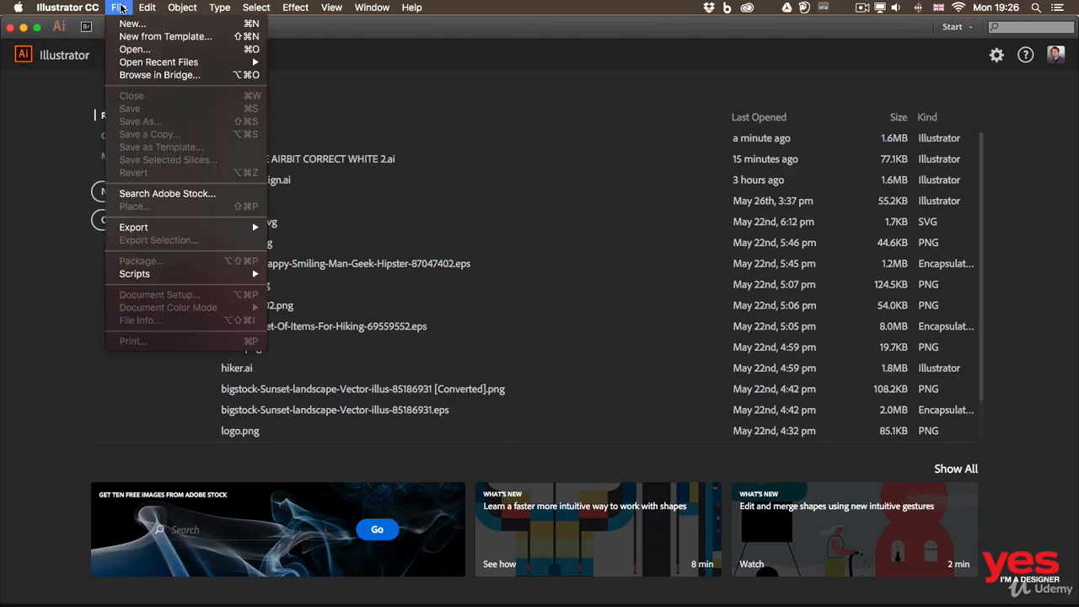
mouse_move(166, 65)
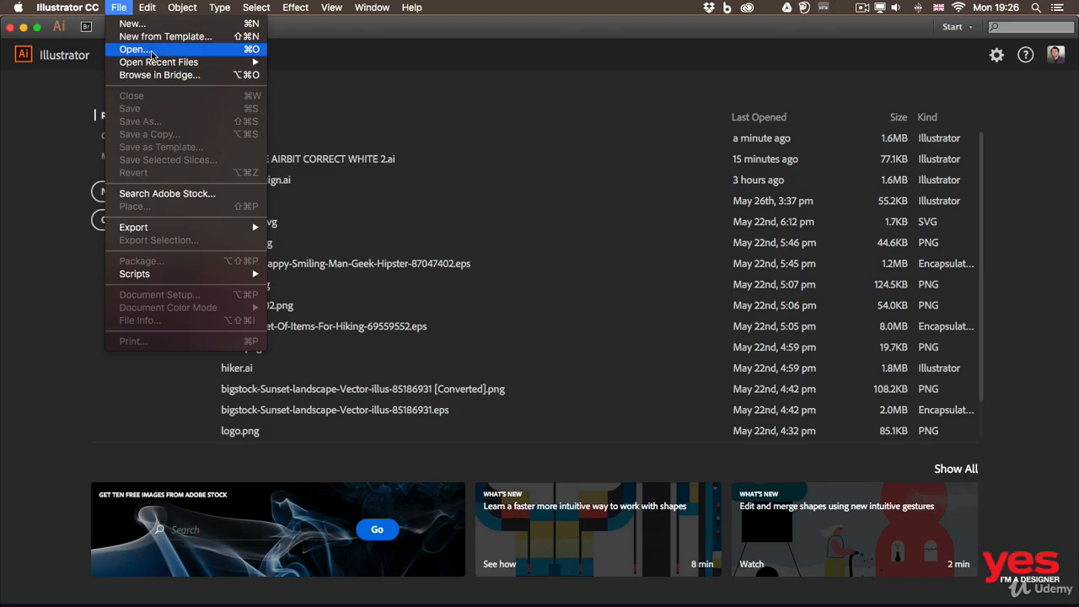
mouse_move(214, 66)
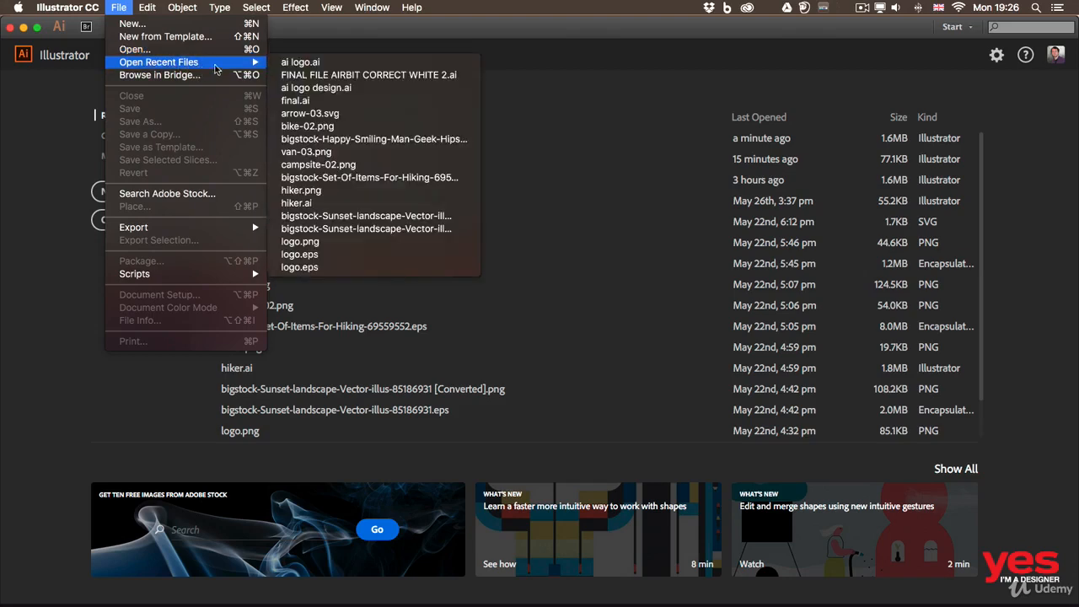
left_click(317, 66)
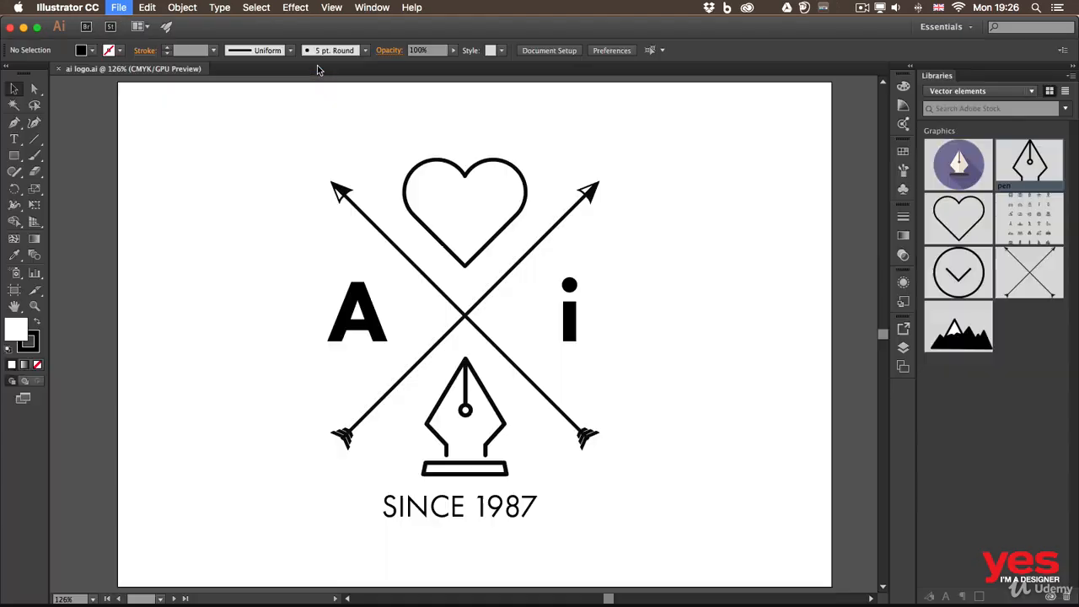